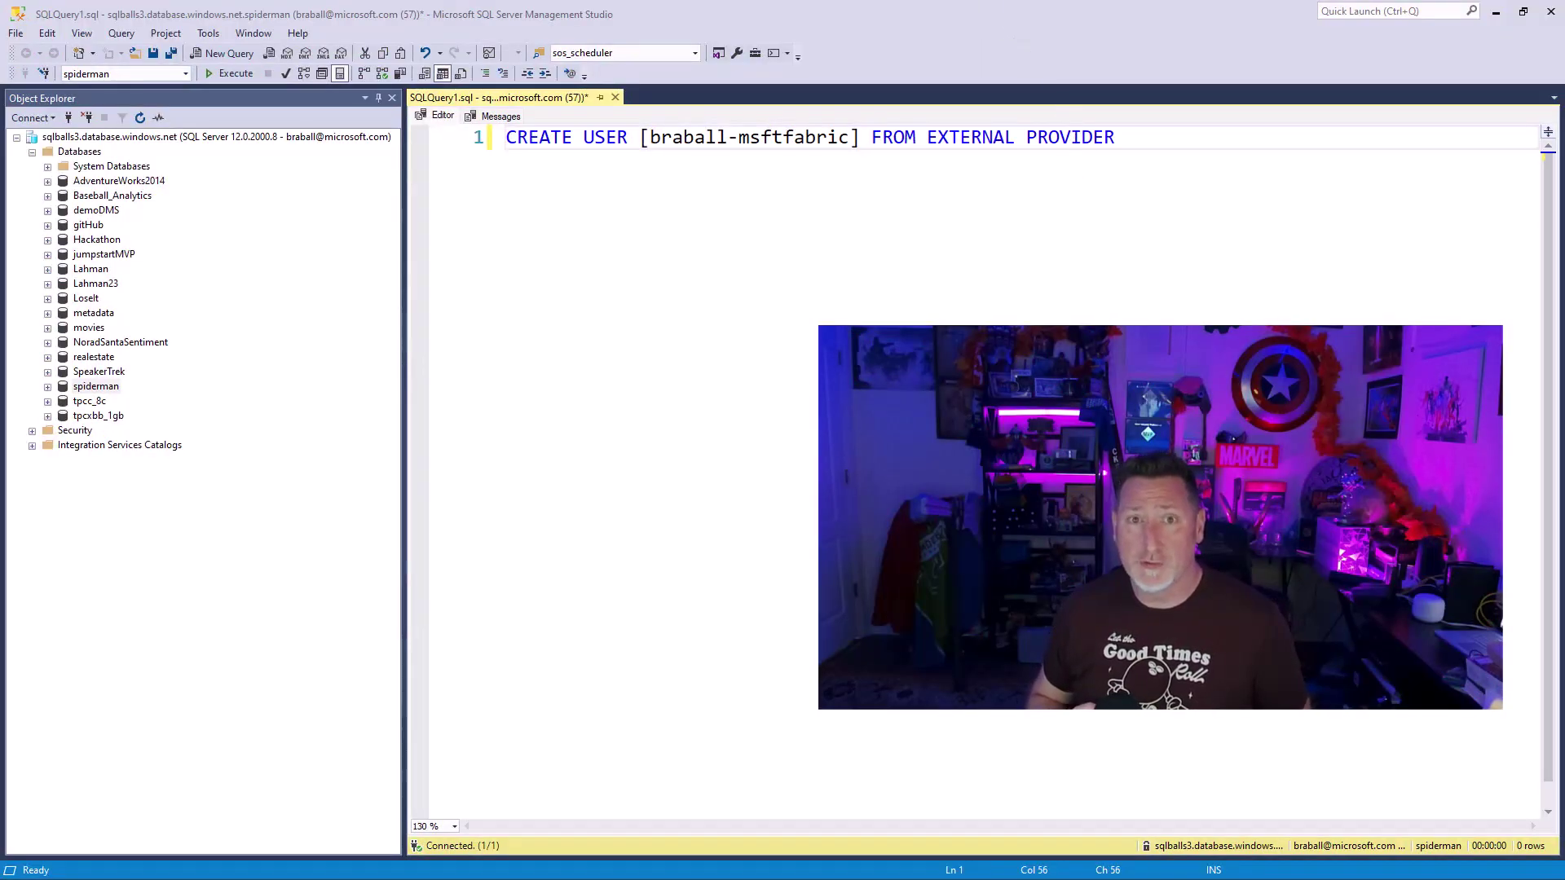
- Create the Fabric service principal's user from external provider and add it to DB_DATAREADER in spiderman
click(1105, 137)
key(F5)
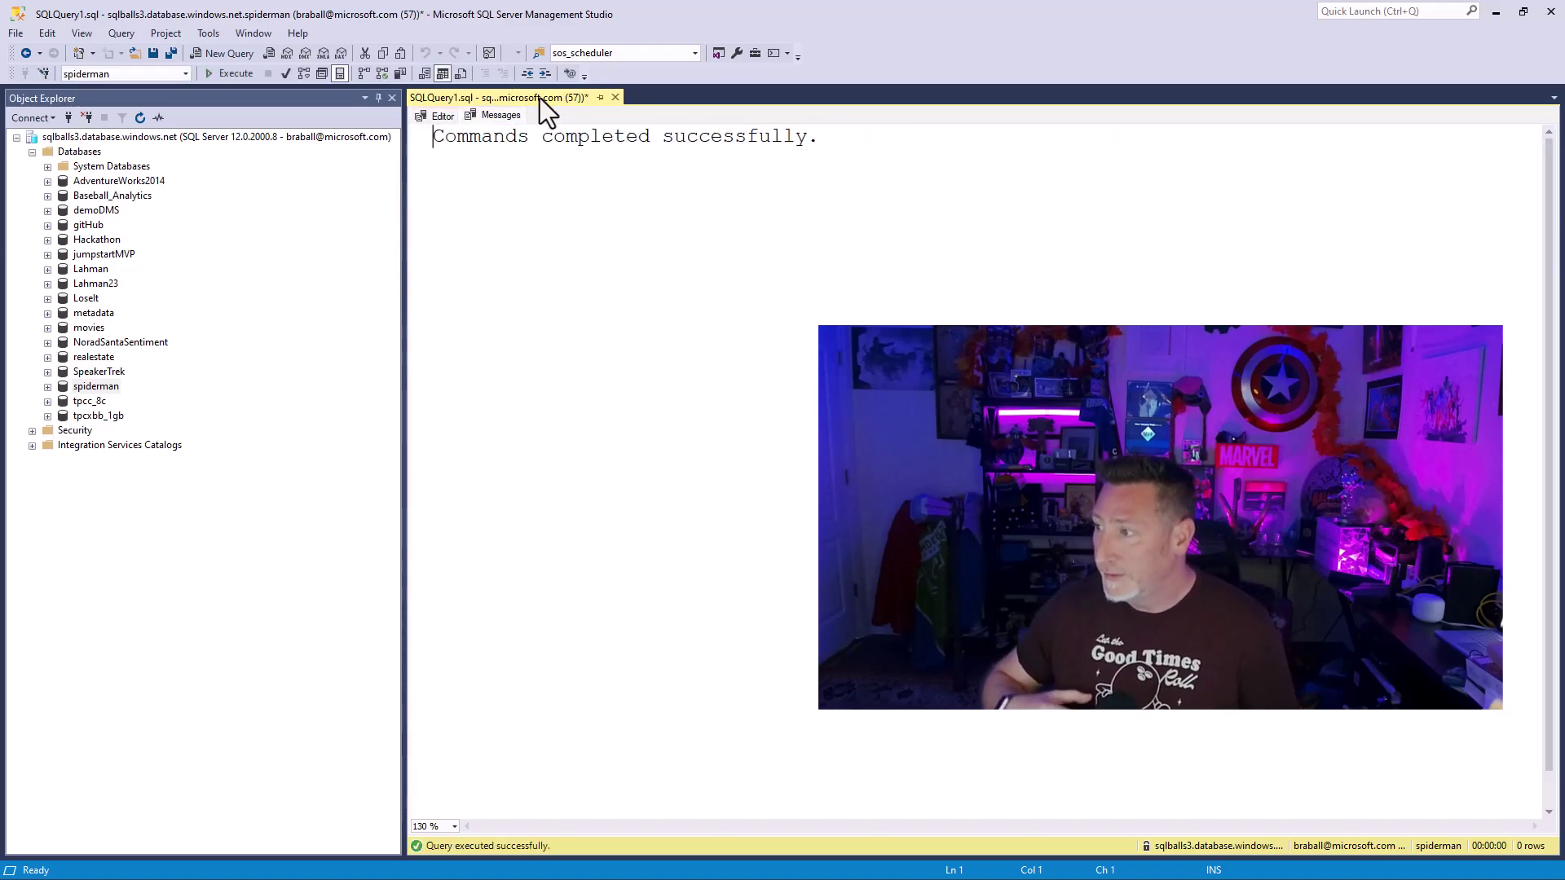
click(439, 116)
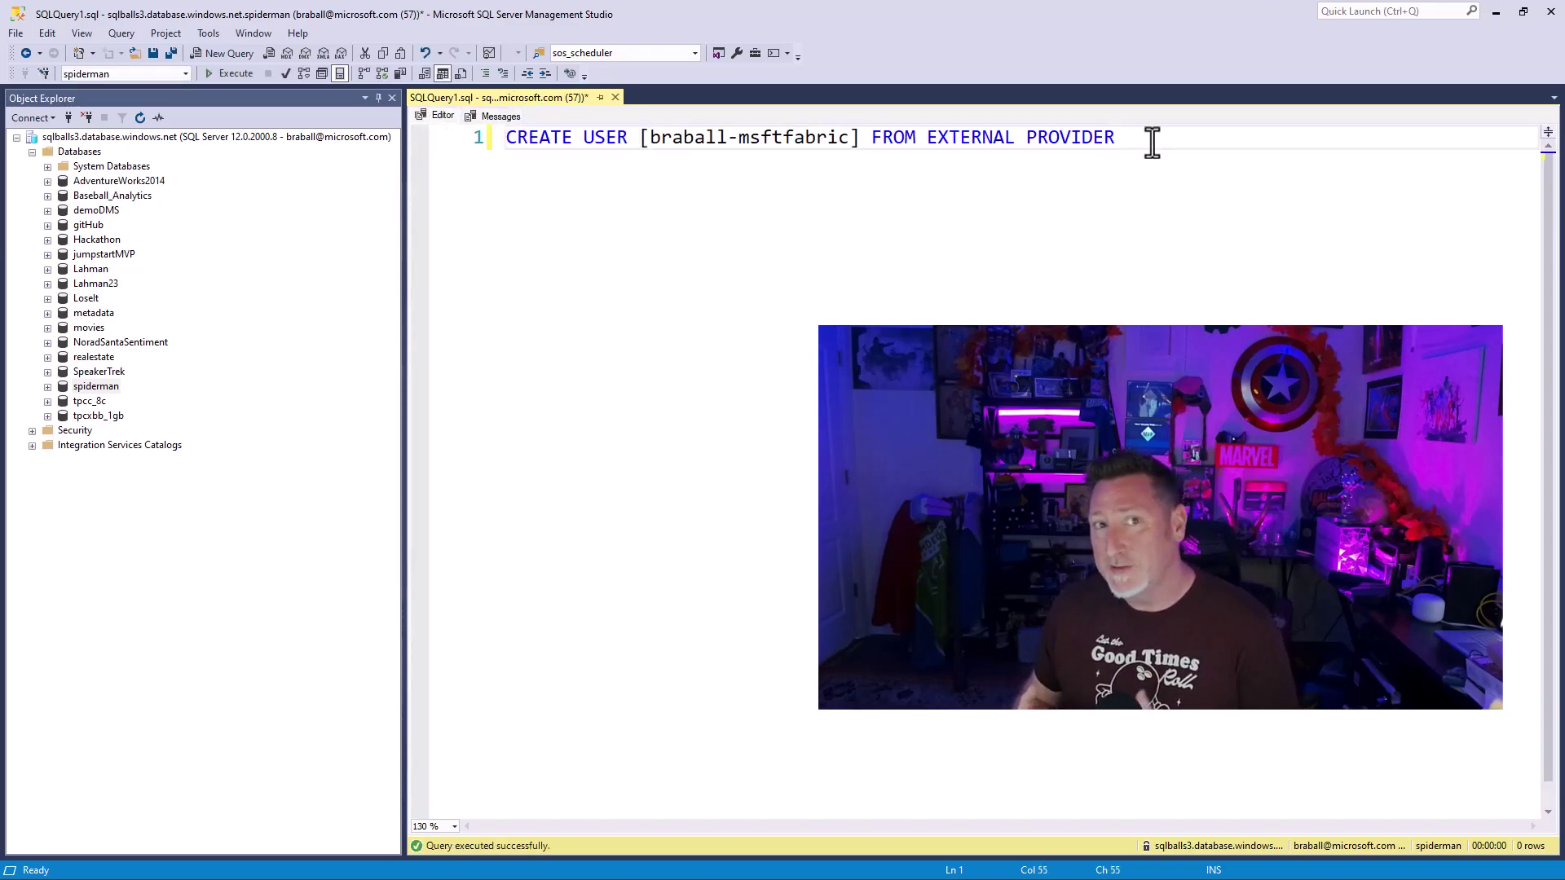
key(Return)
key(Return)
key(Return)
text(AL)
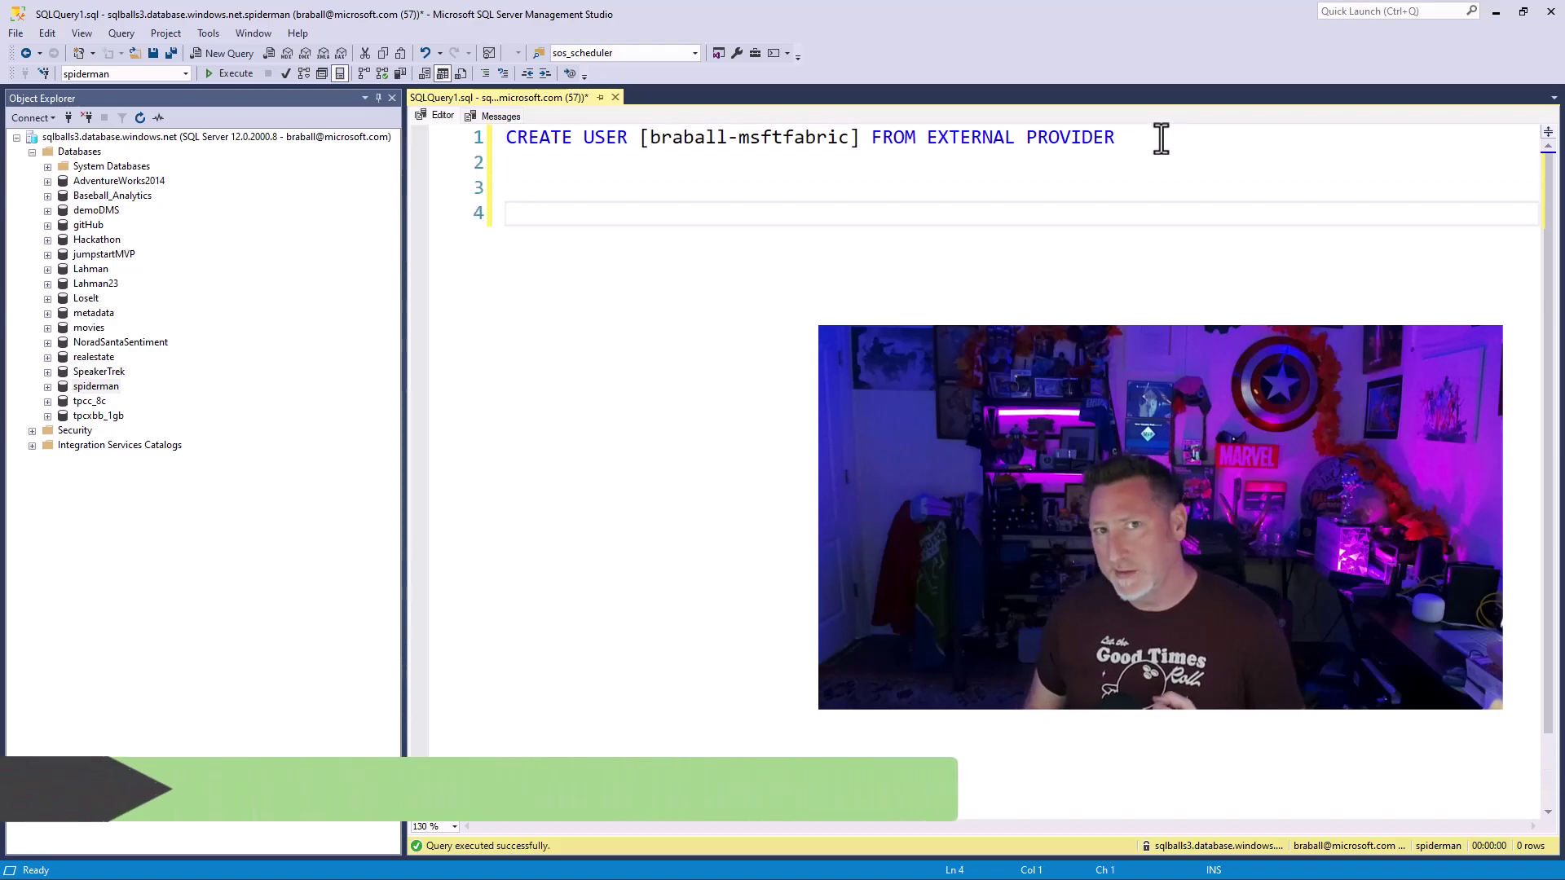
text(TER ROLE DB)
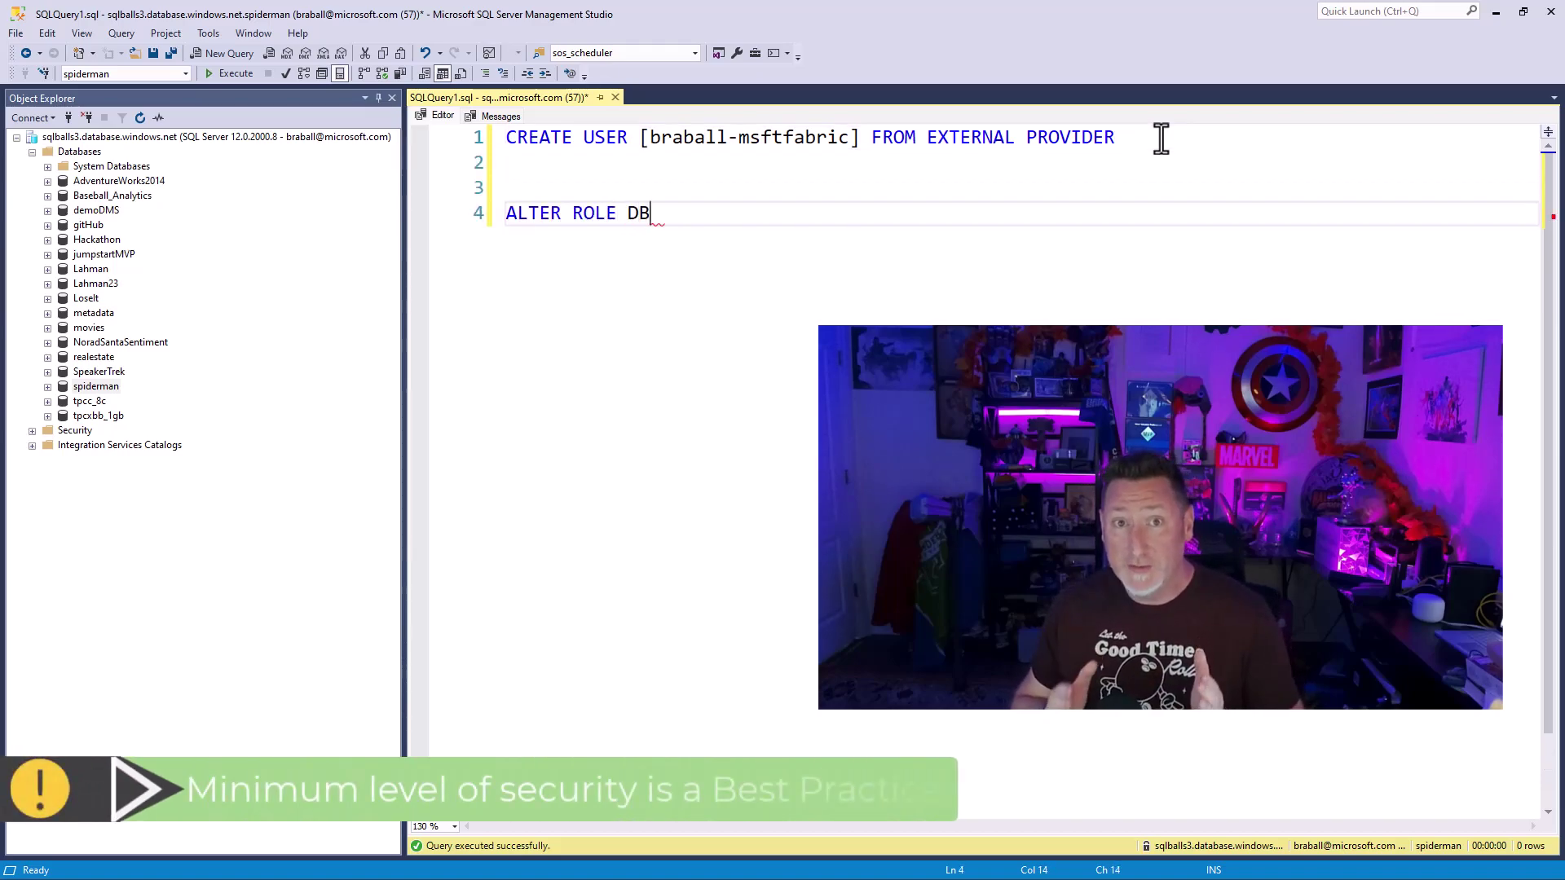
text(_DATAREADER A)
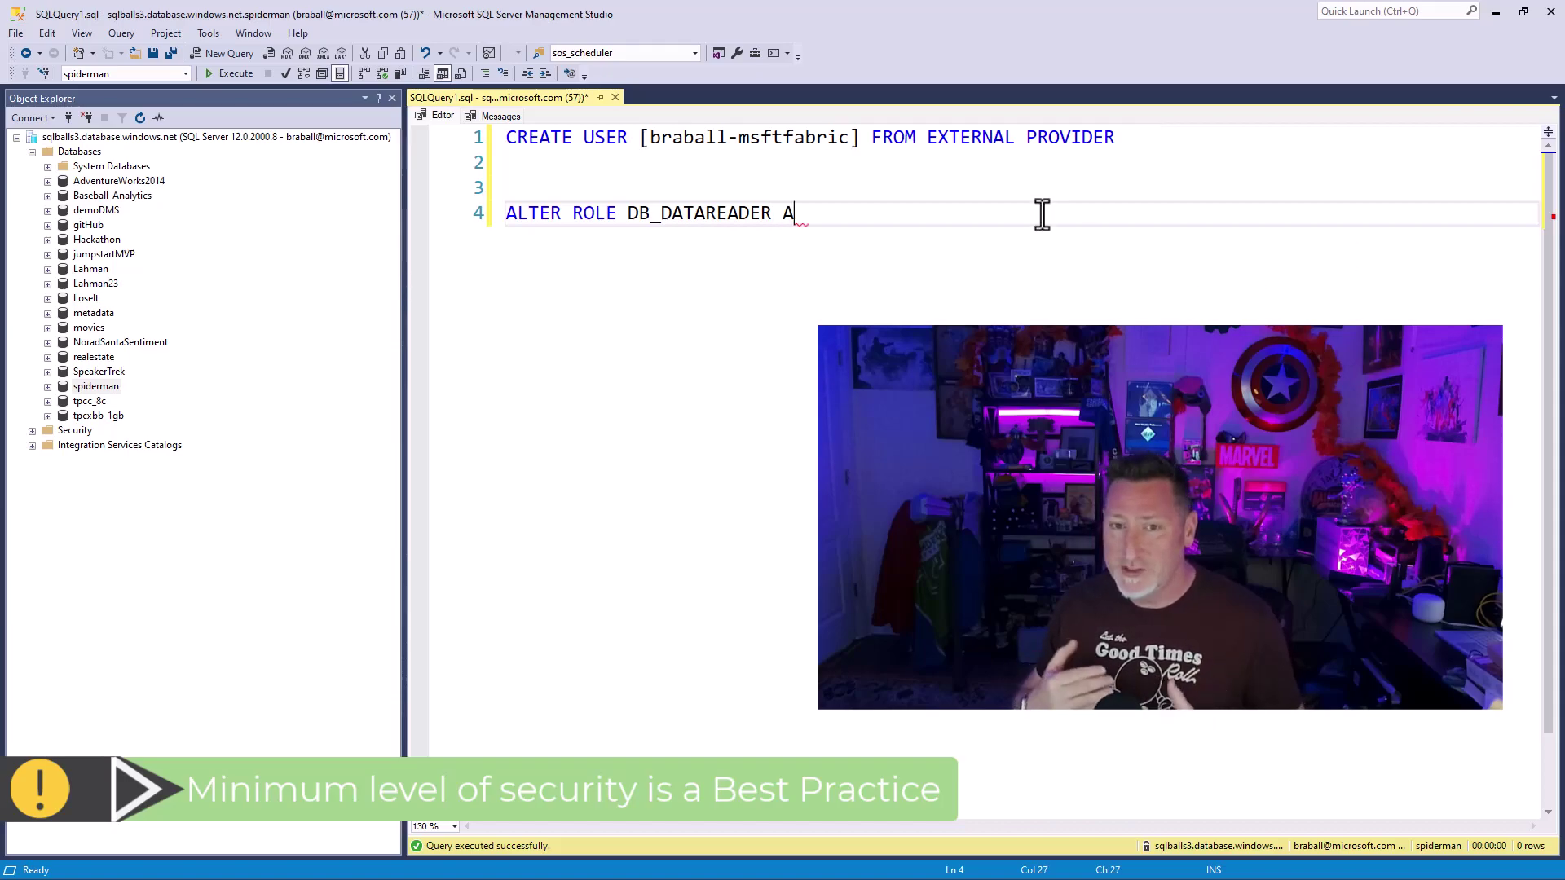
text(DD MEMBER [)
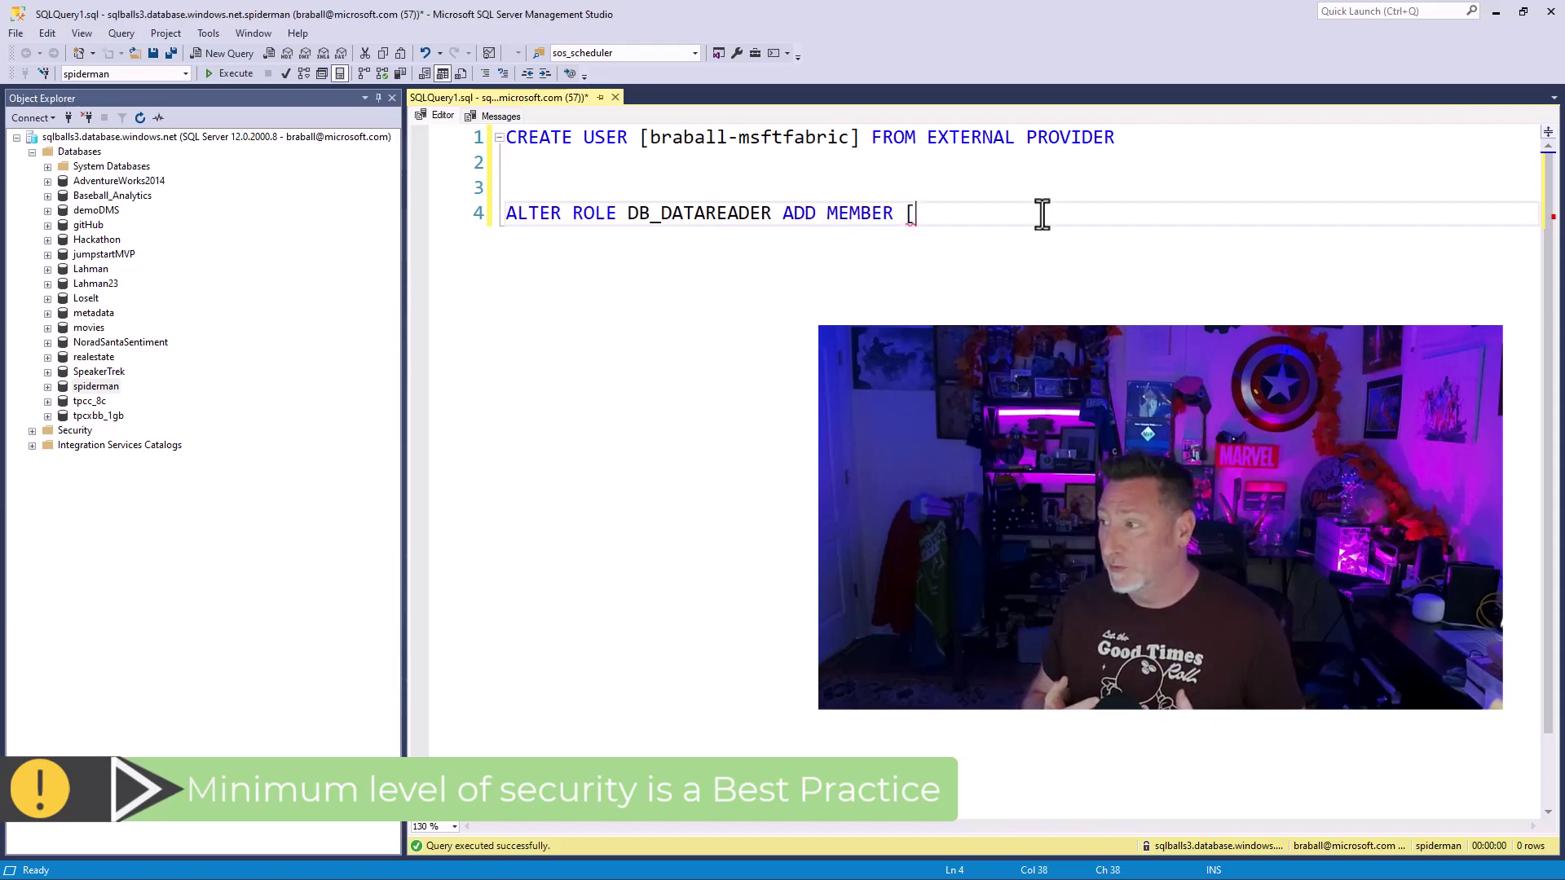
text(braball-msftfabri)
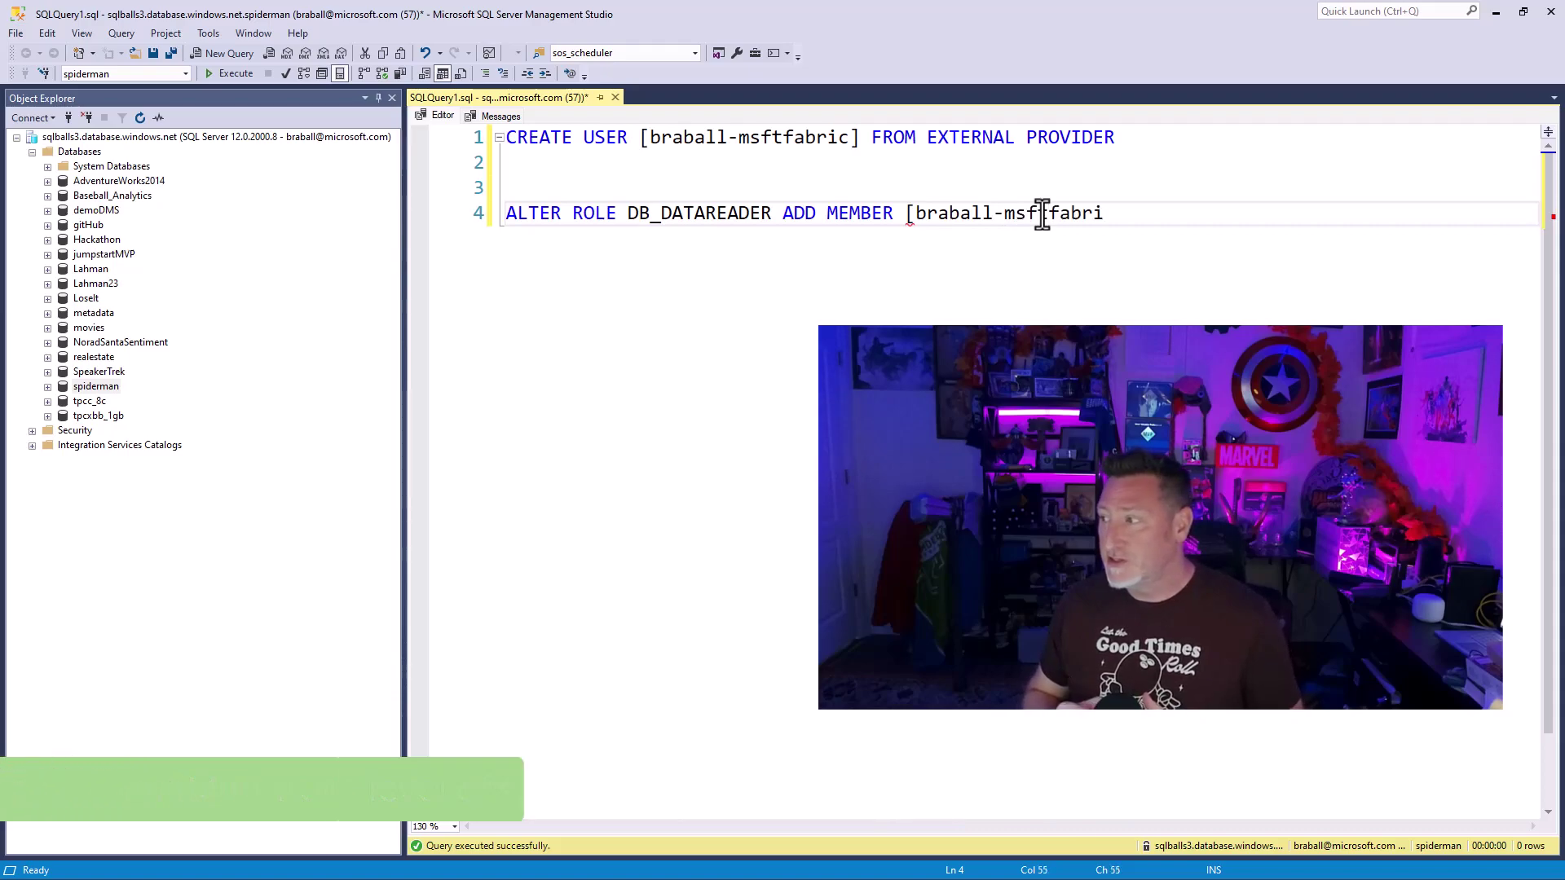
text(c])
key(Up)
key(F5)
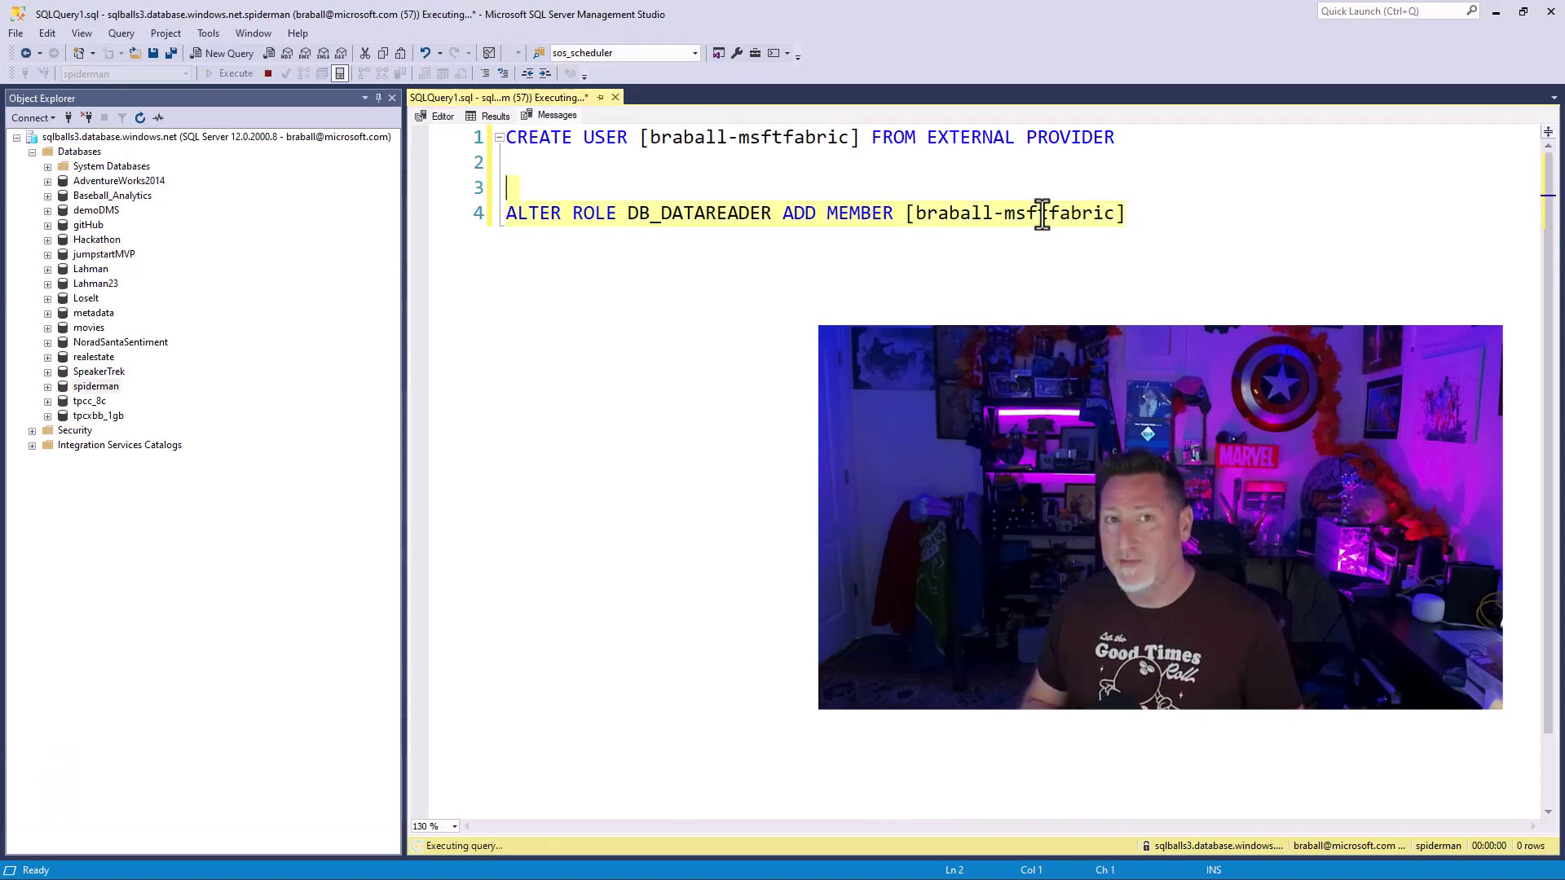
key(ctrl+r)
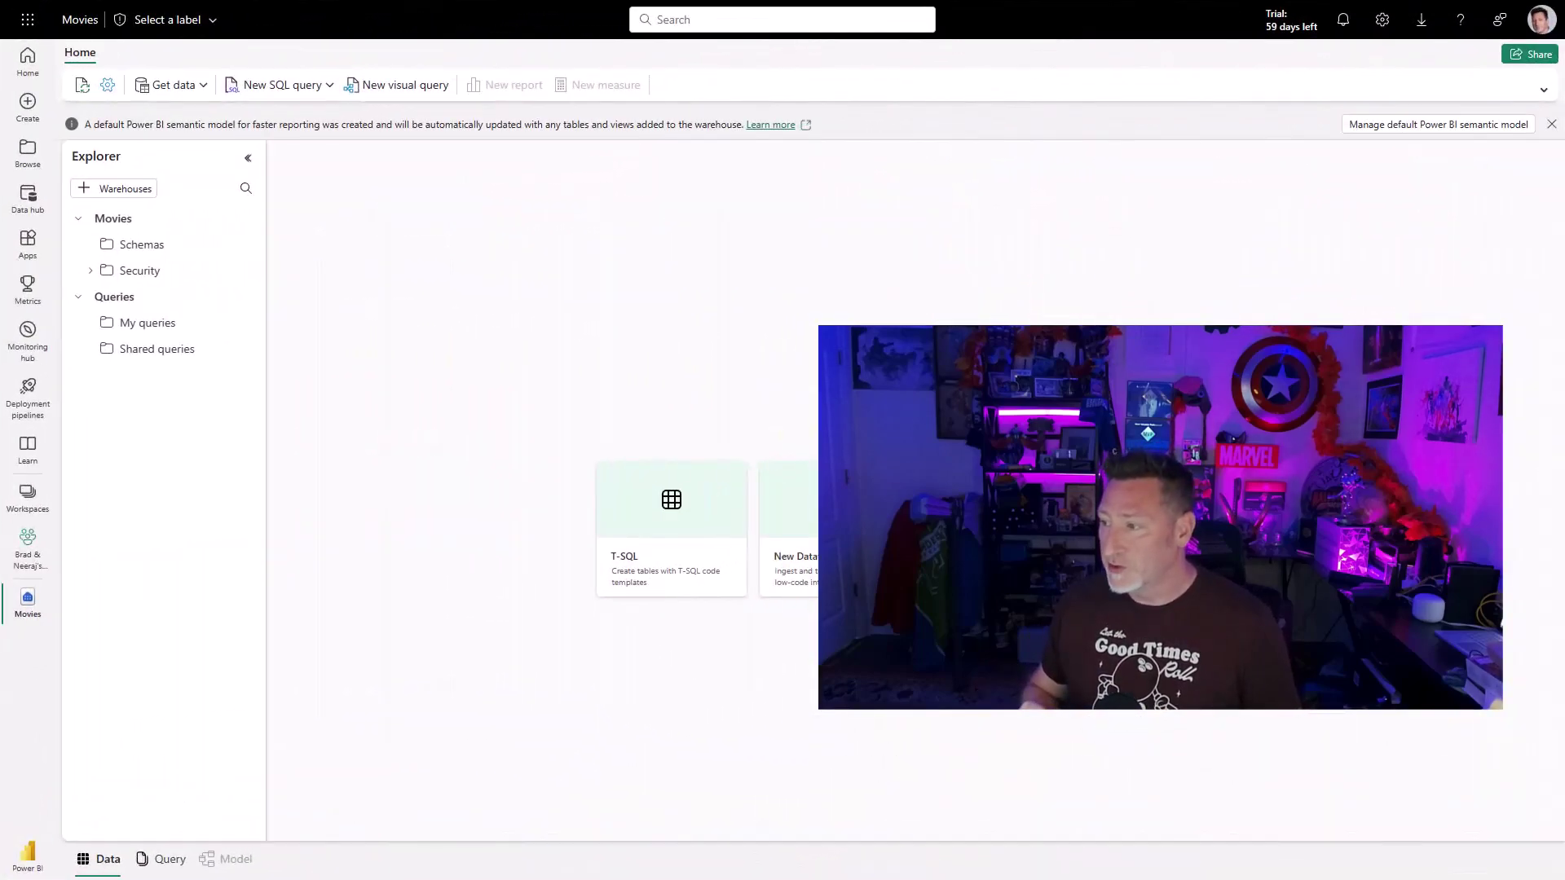
- Create a new data pipeline named SPNGetMovieSentiment from Get data
click(196, 85)
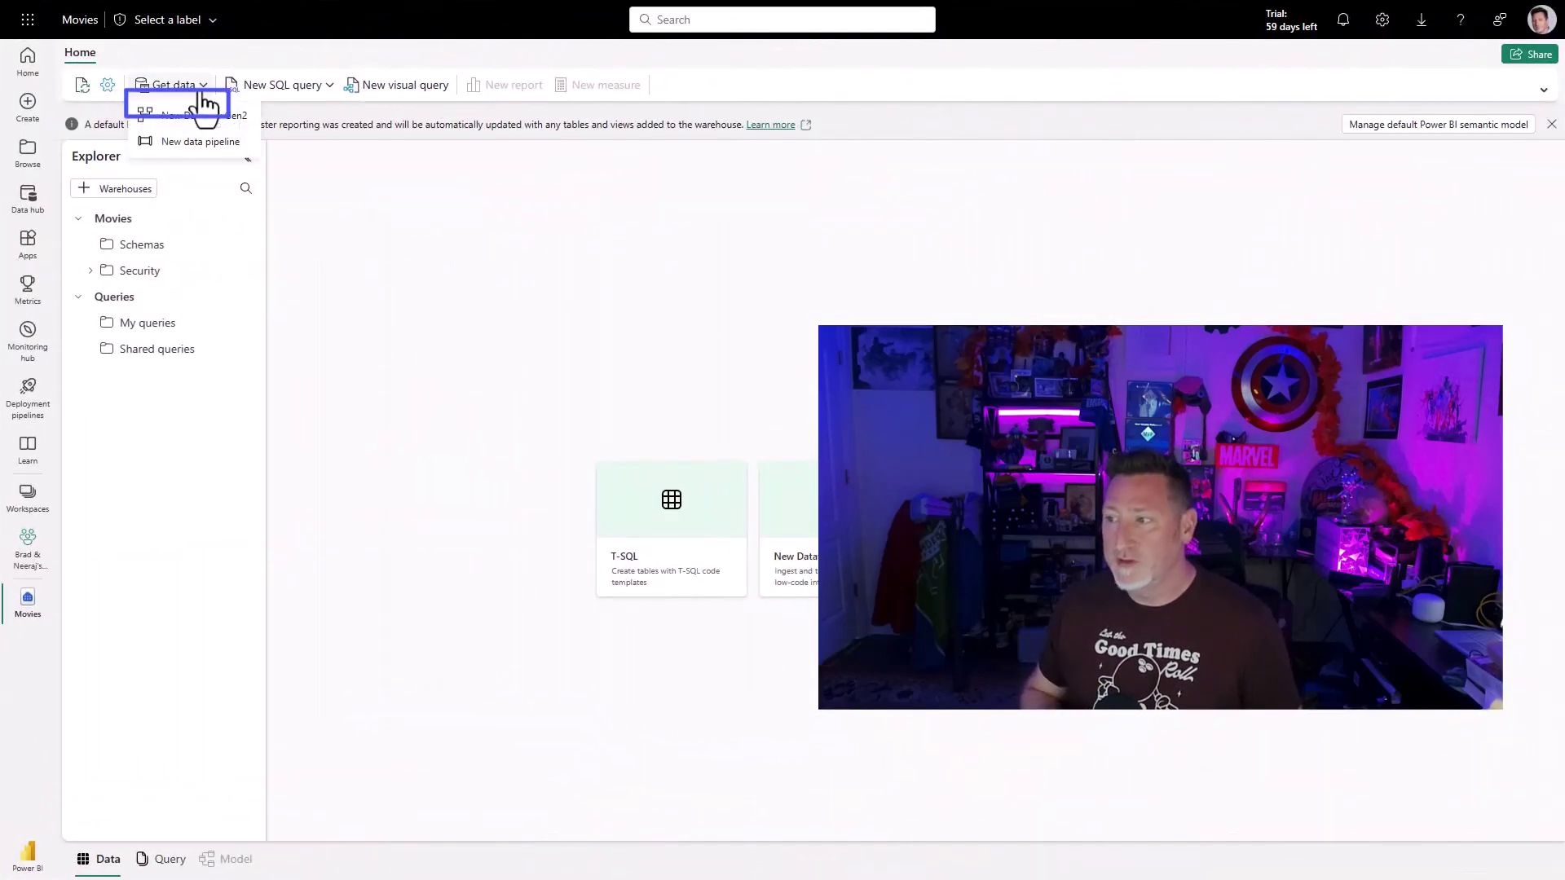
click(195, 142)
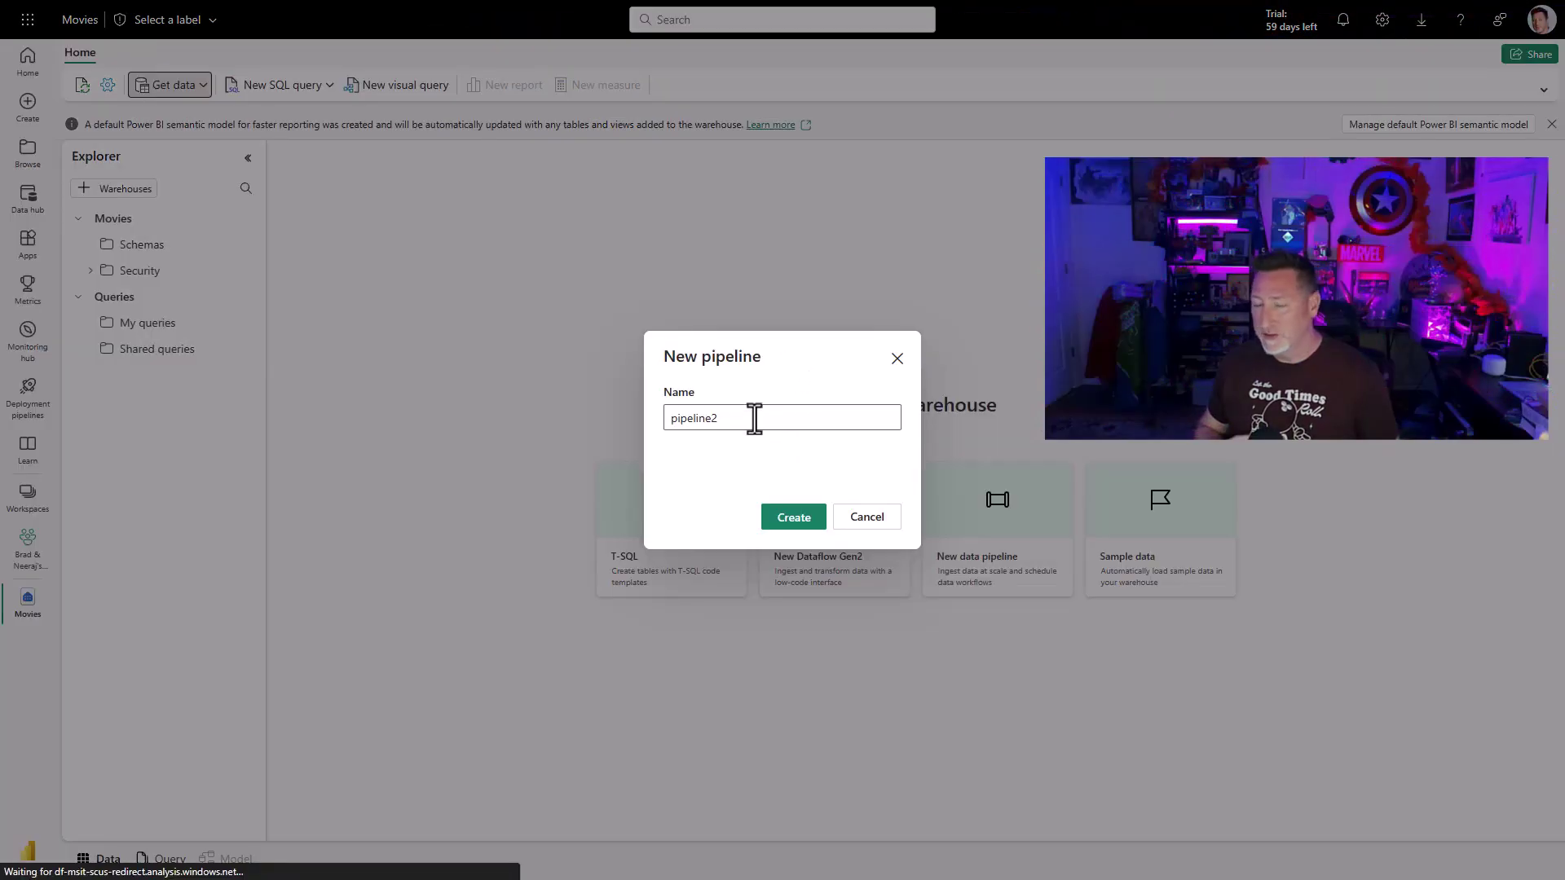
double_click(751, 418)
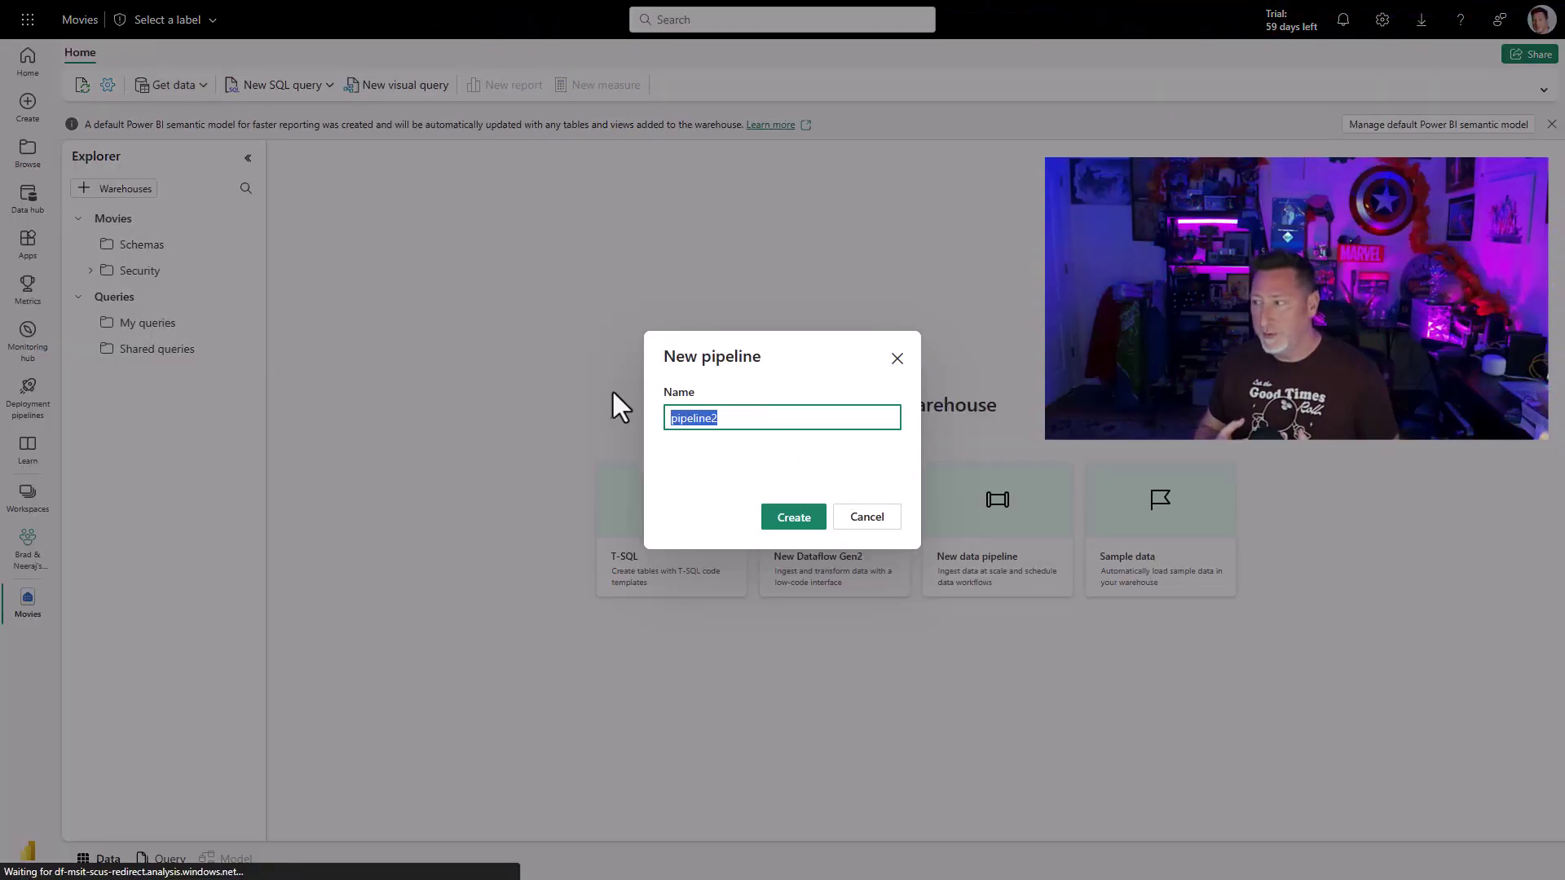
text(SPN)
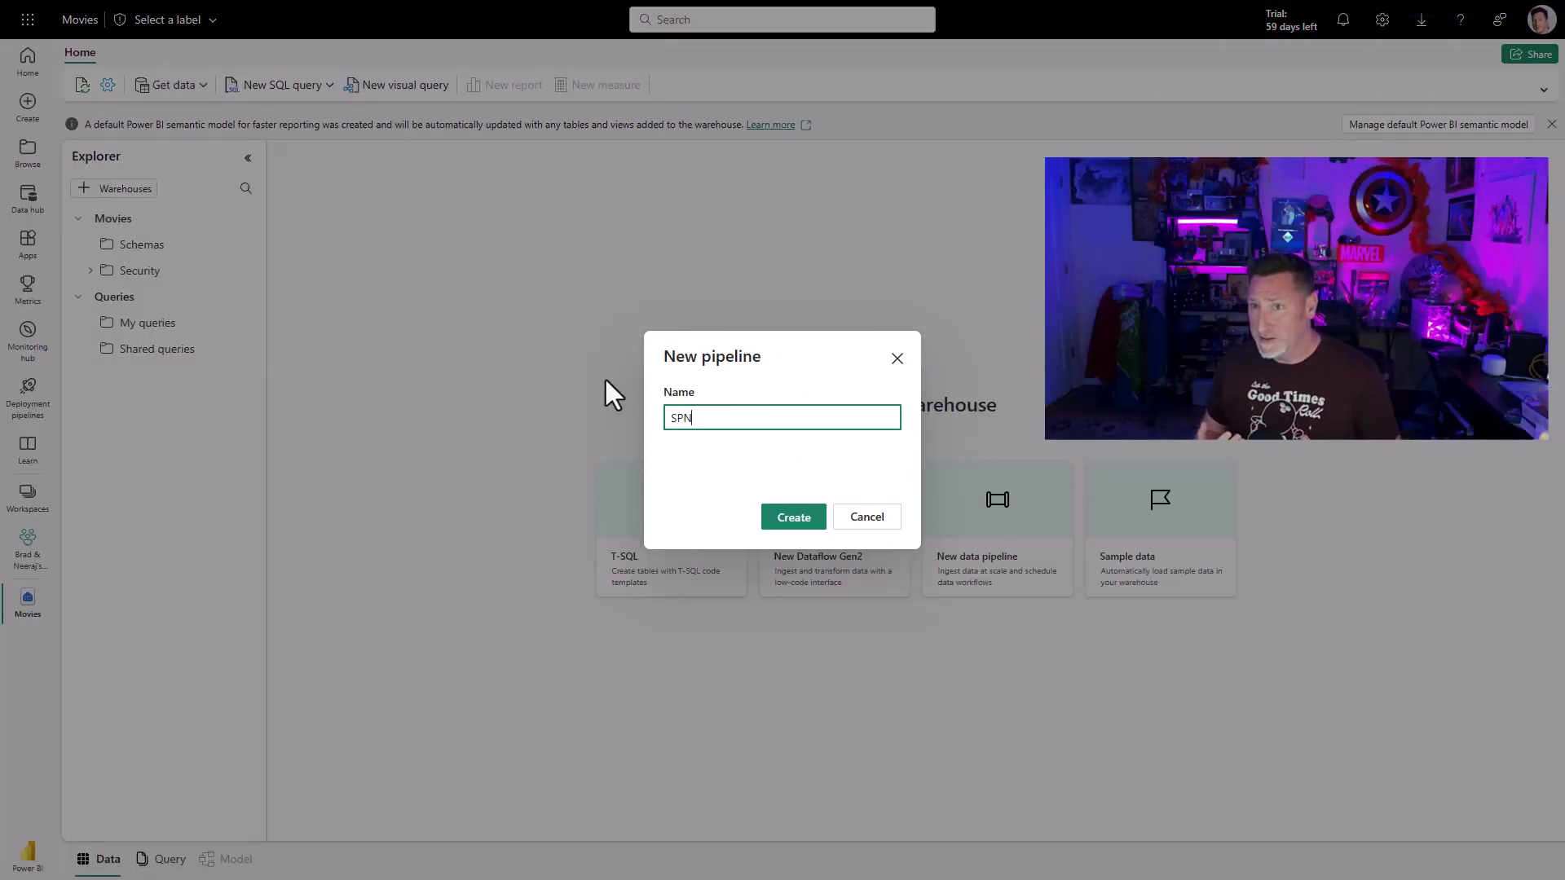
text(GetMovieSentiment)
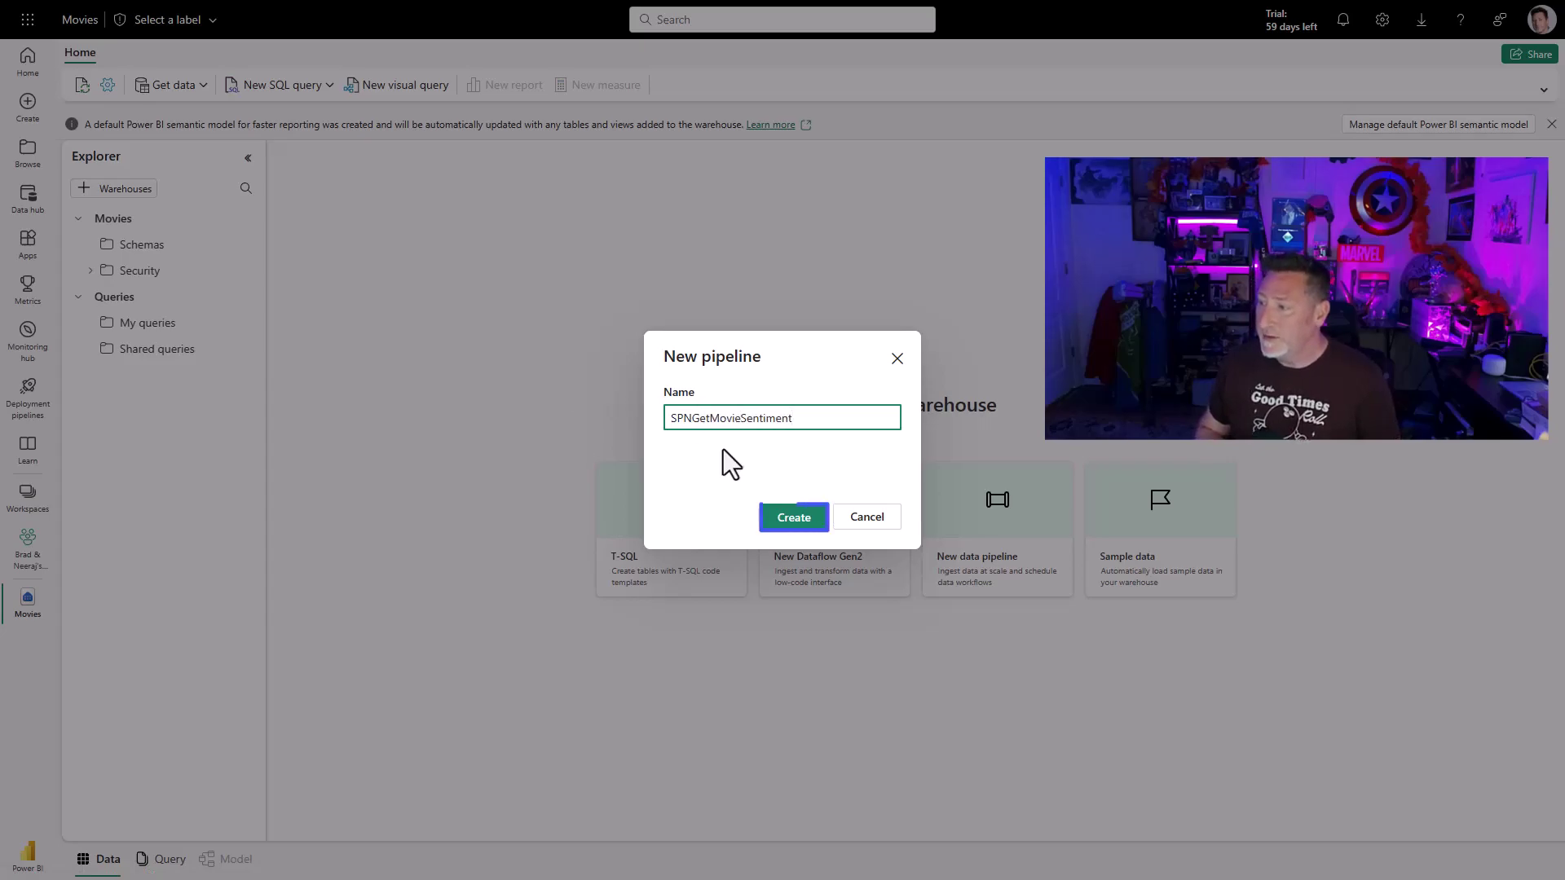
click(796, 520)
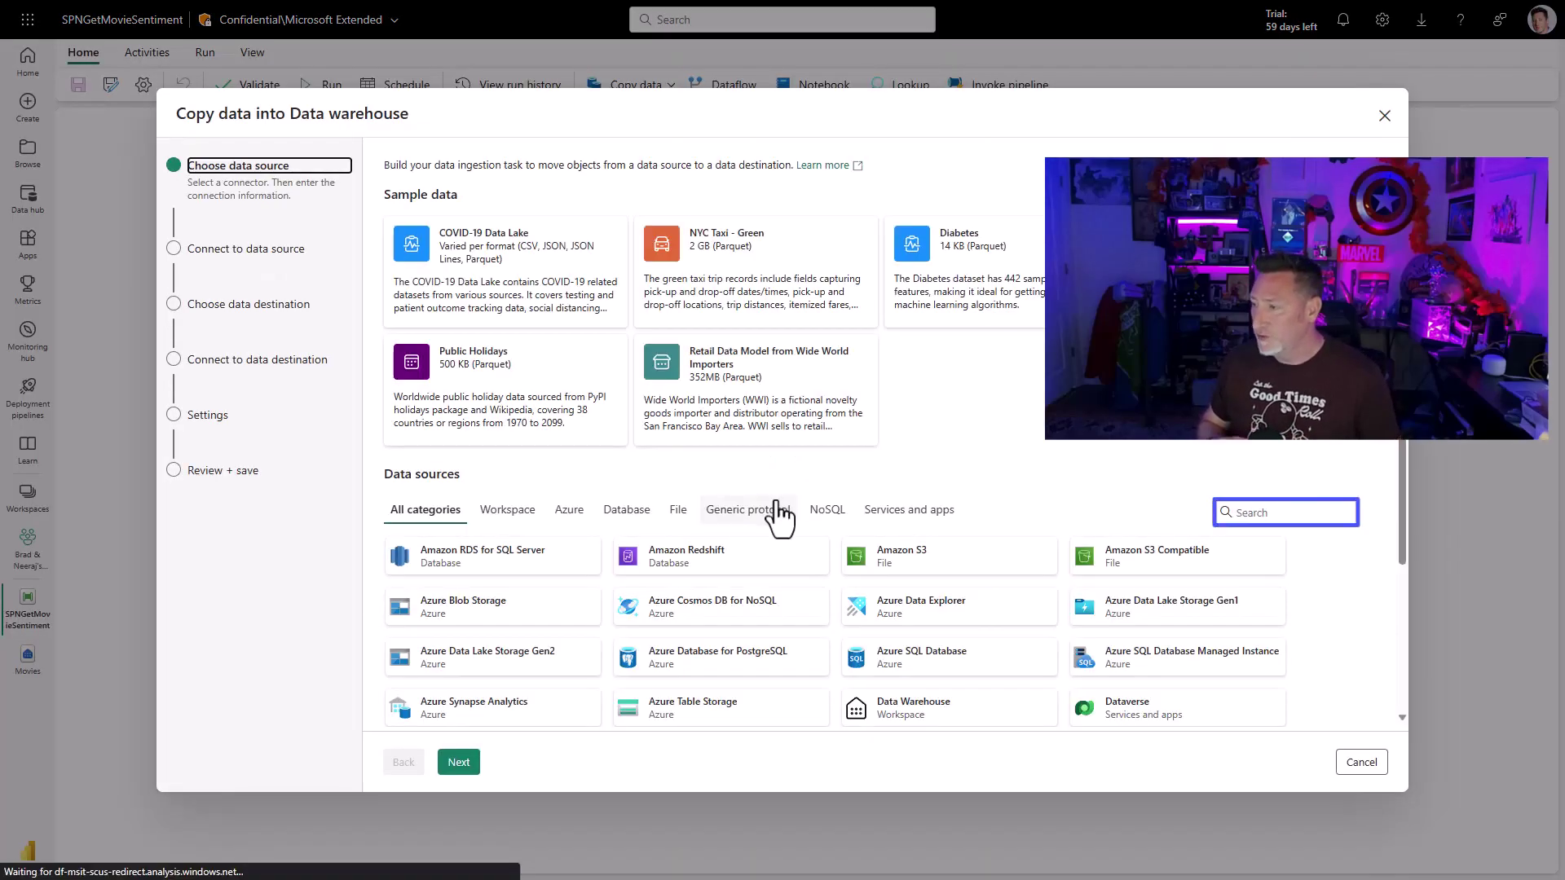
- Choose Azure SQL Database as the copy source connector
click(1294, 512)
text(az)
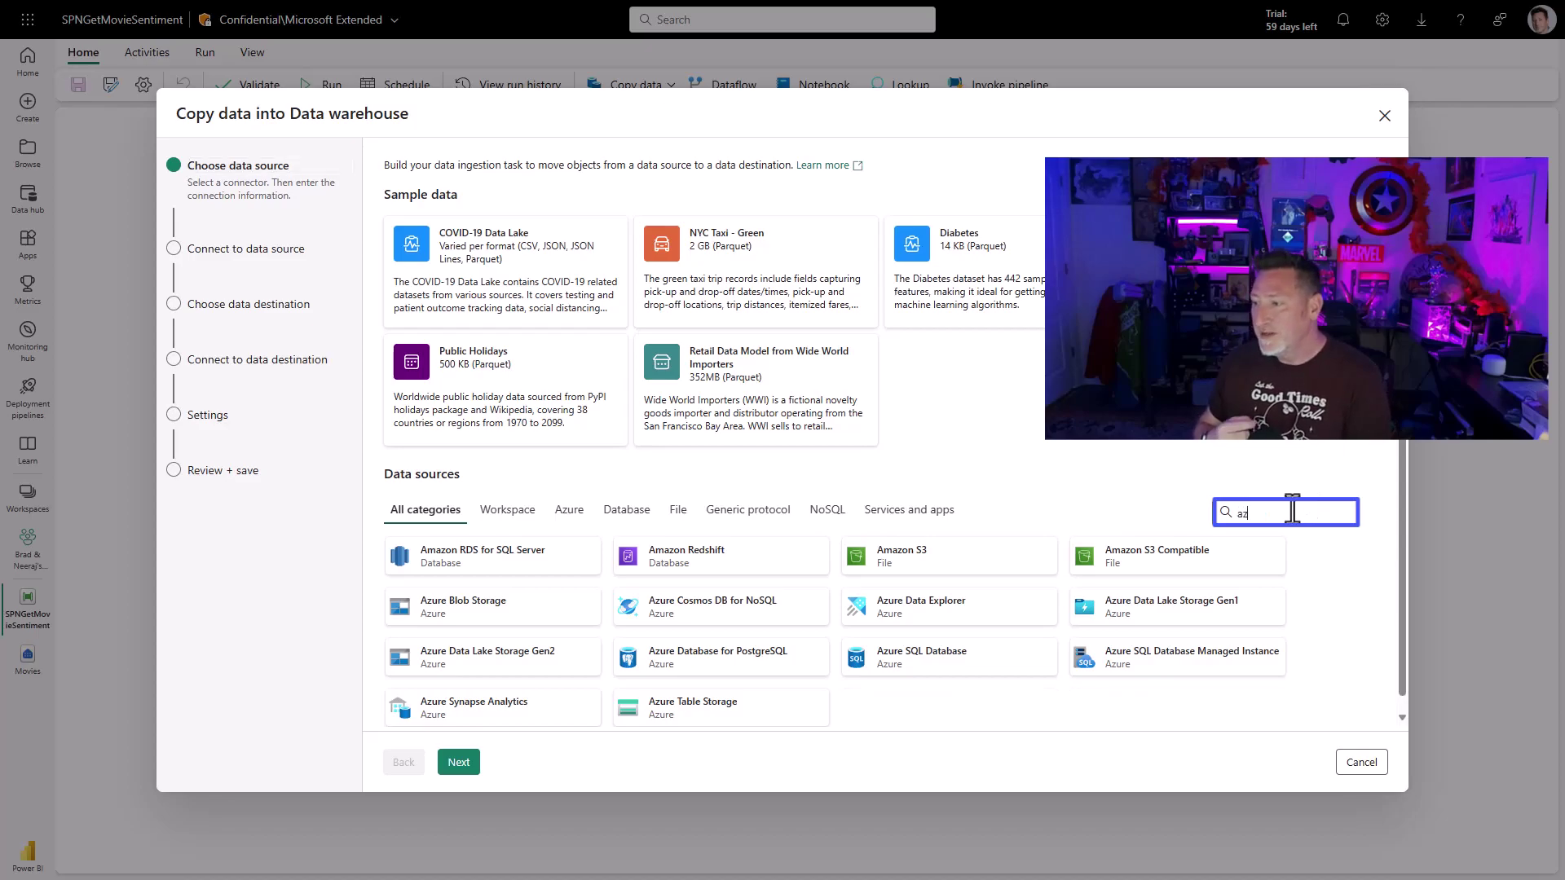
text(ure sql)
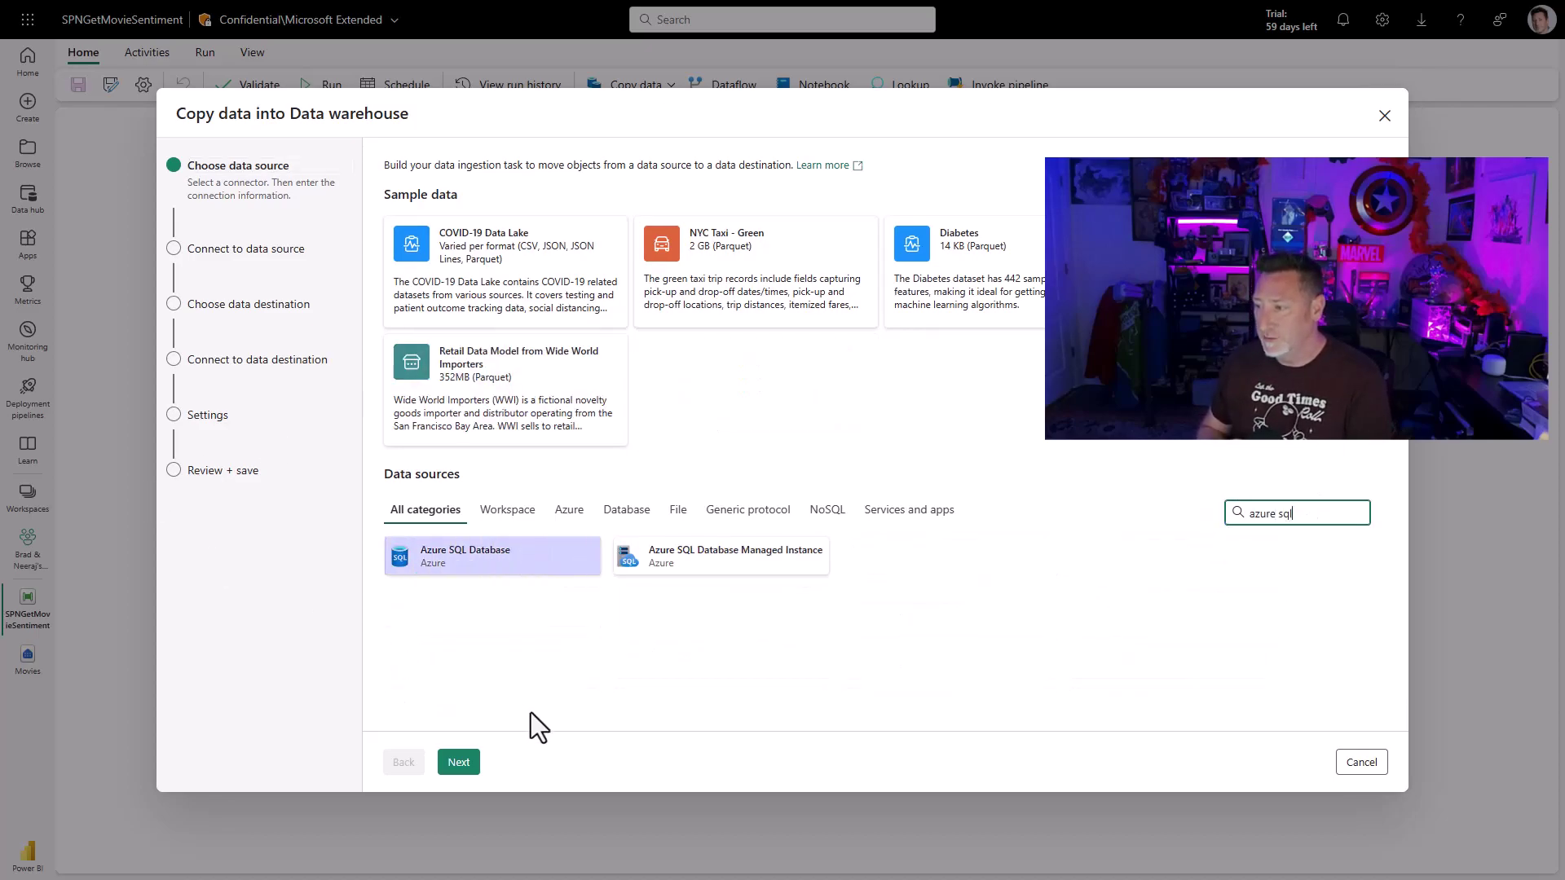
click(535, 573)
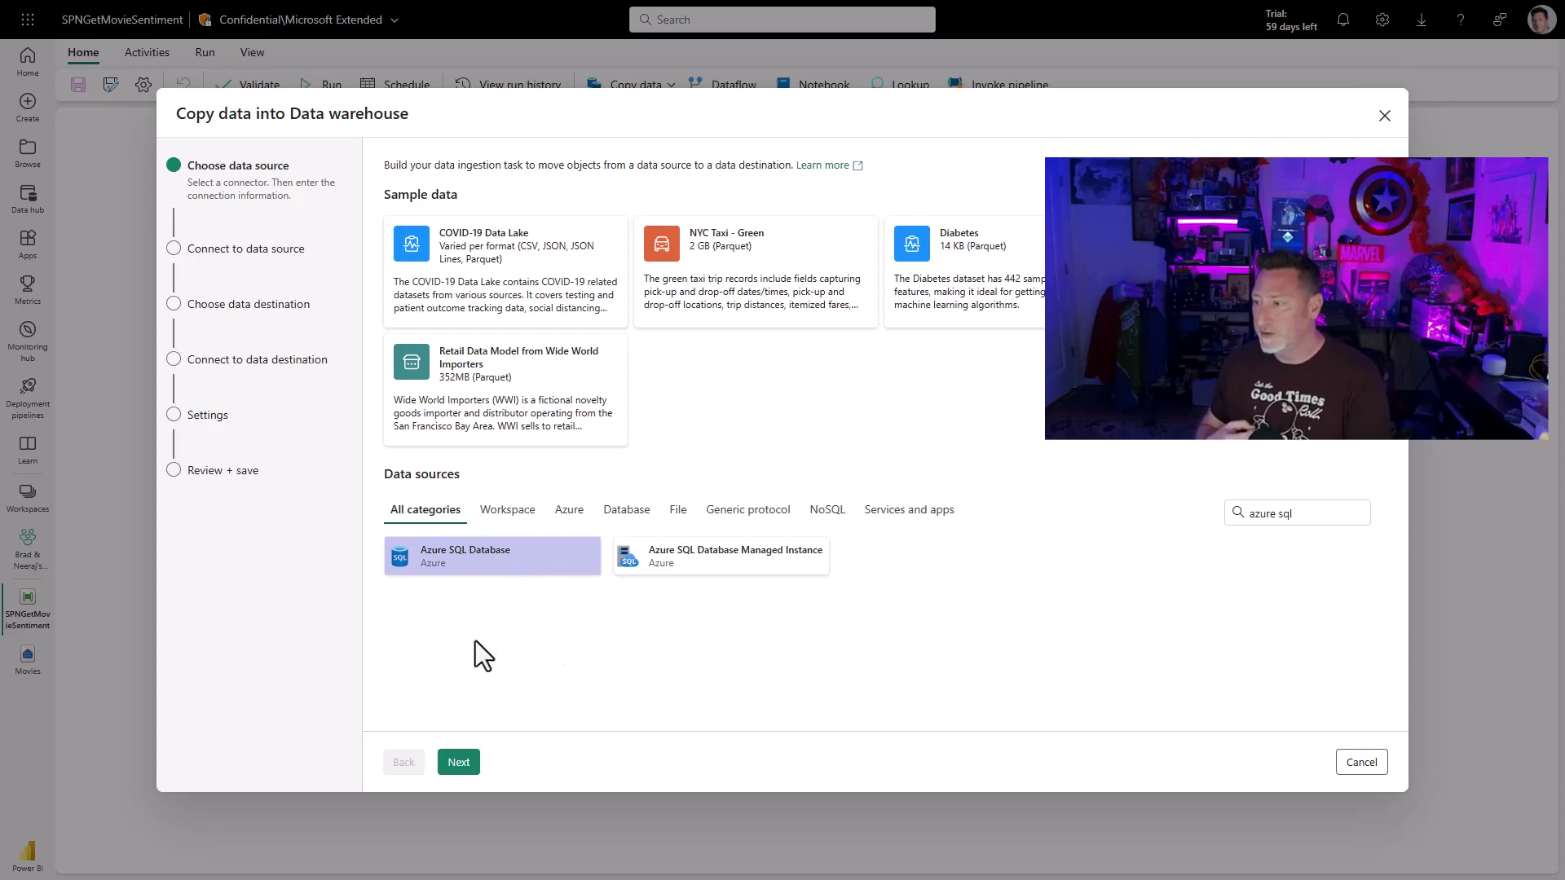
double_click(481, 570)
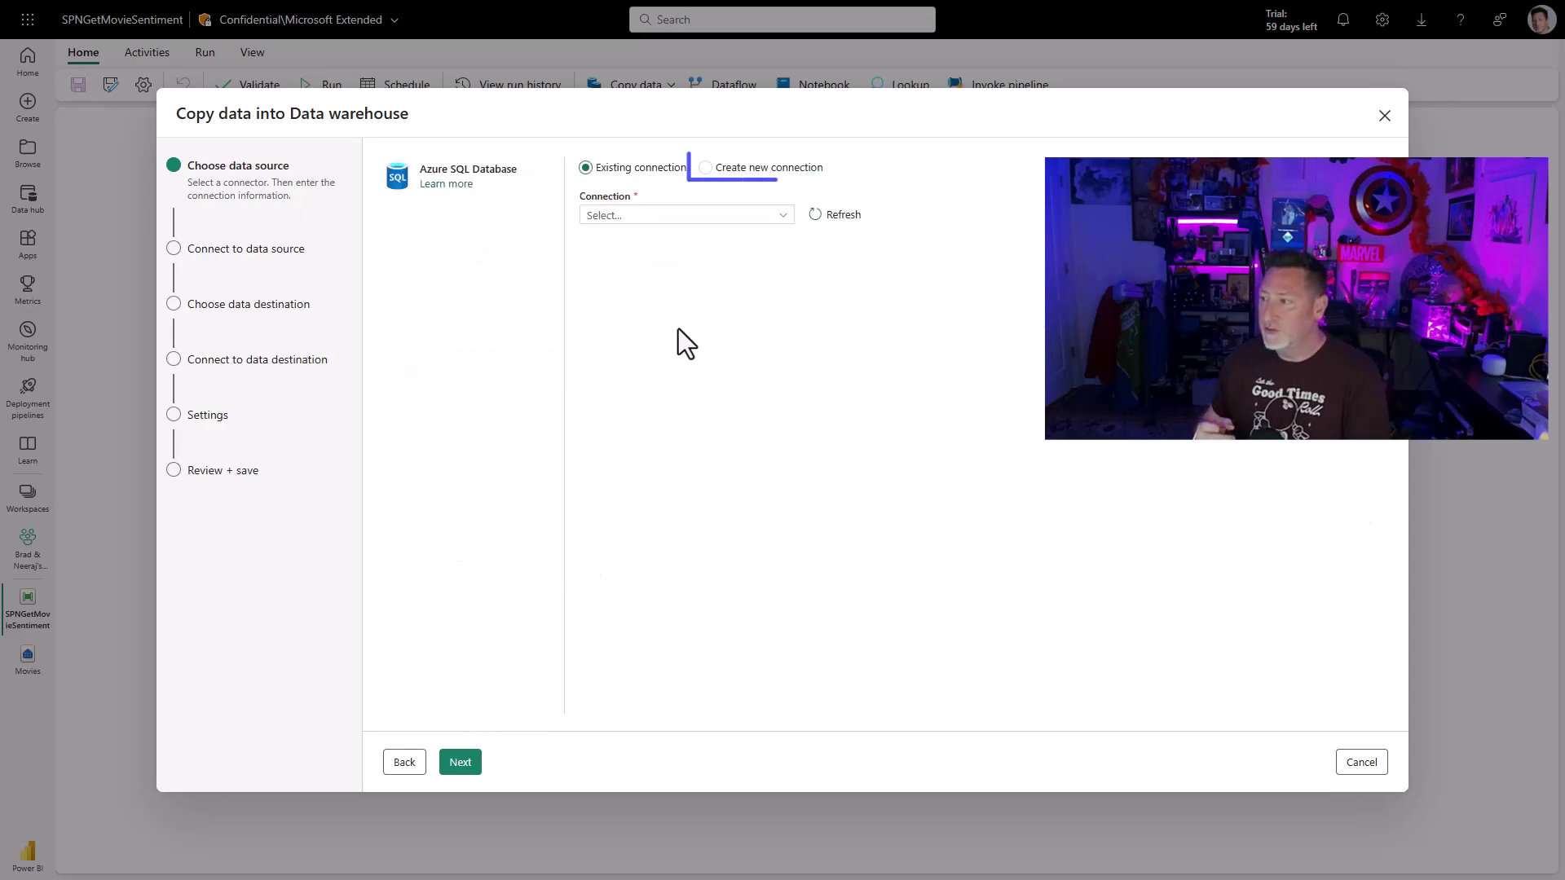
- Start a new connection with server sqlballs3.database.windows.net and database spiderman
click(766, 217)
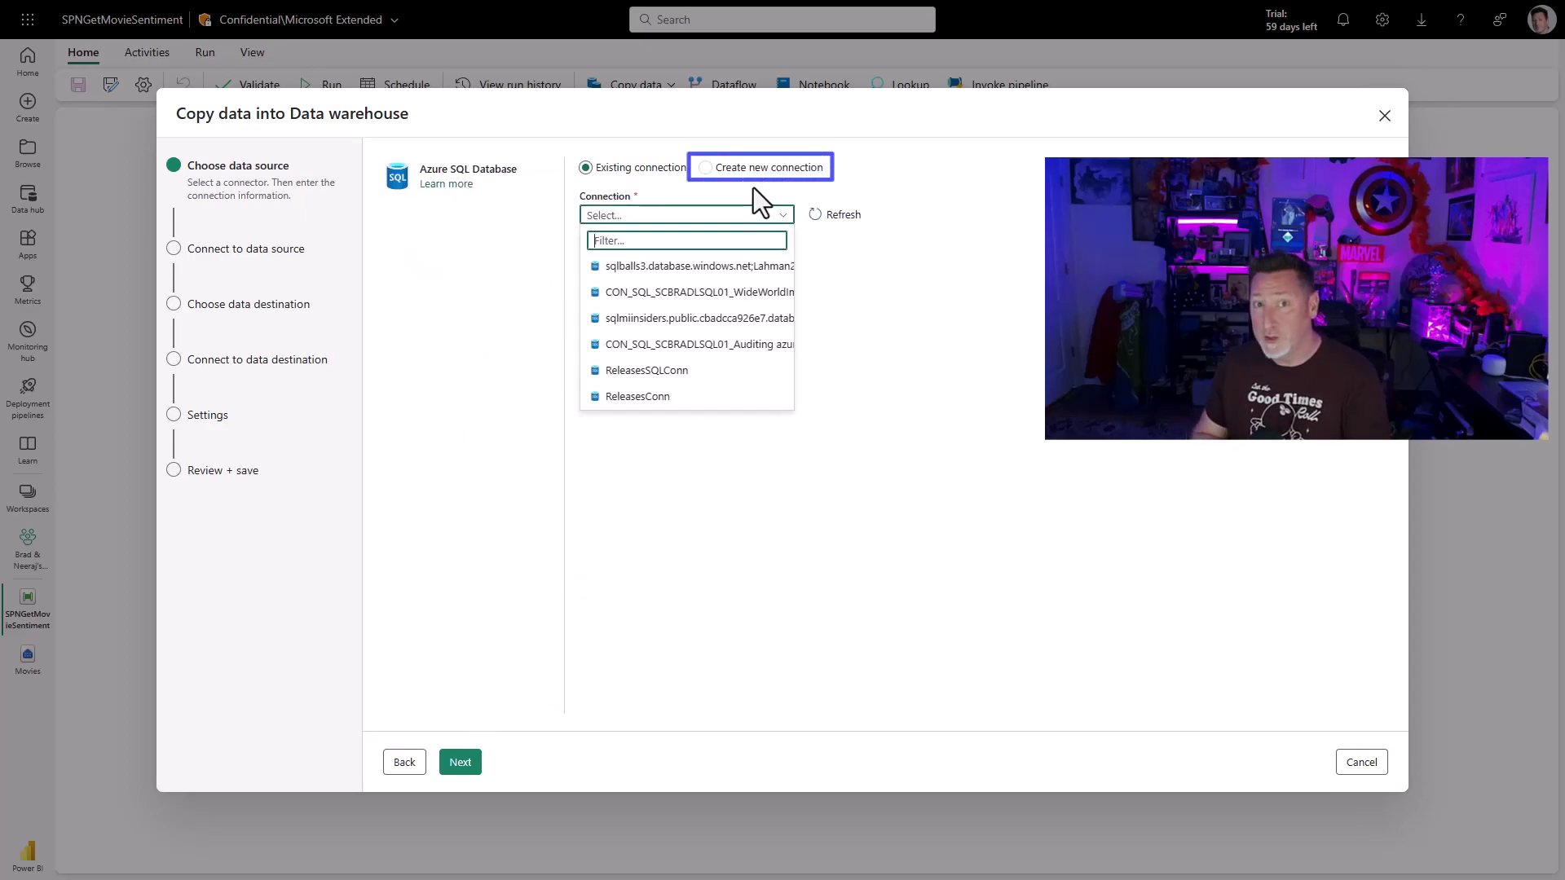
click(769, 176)
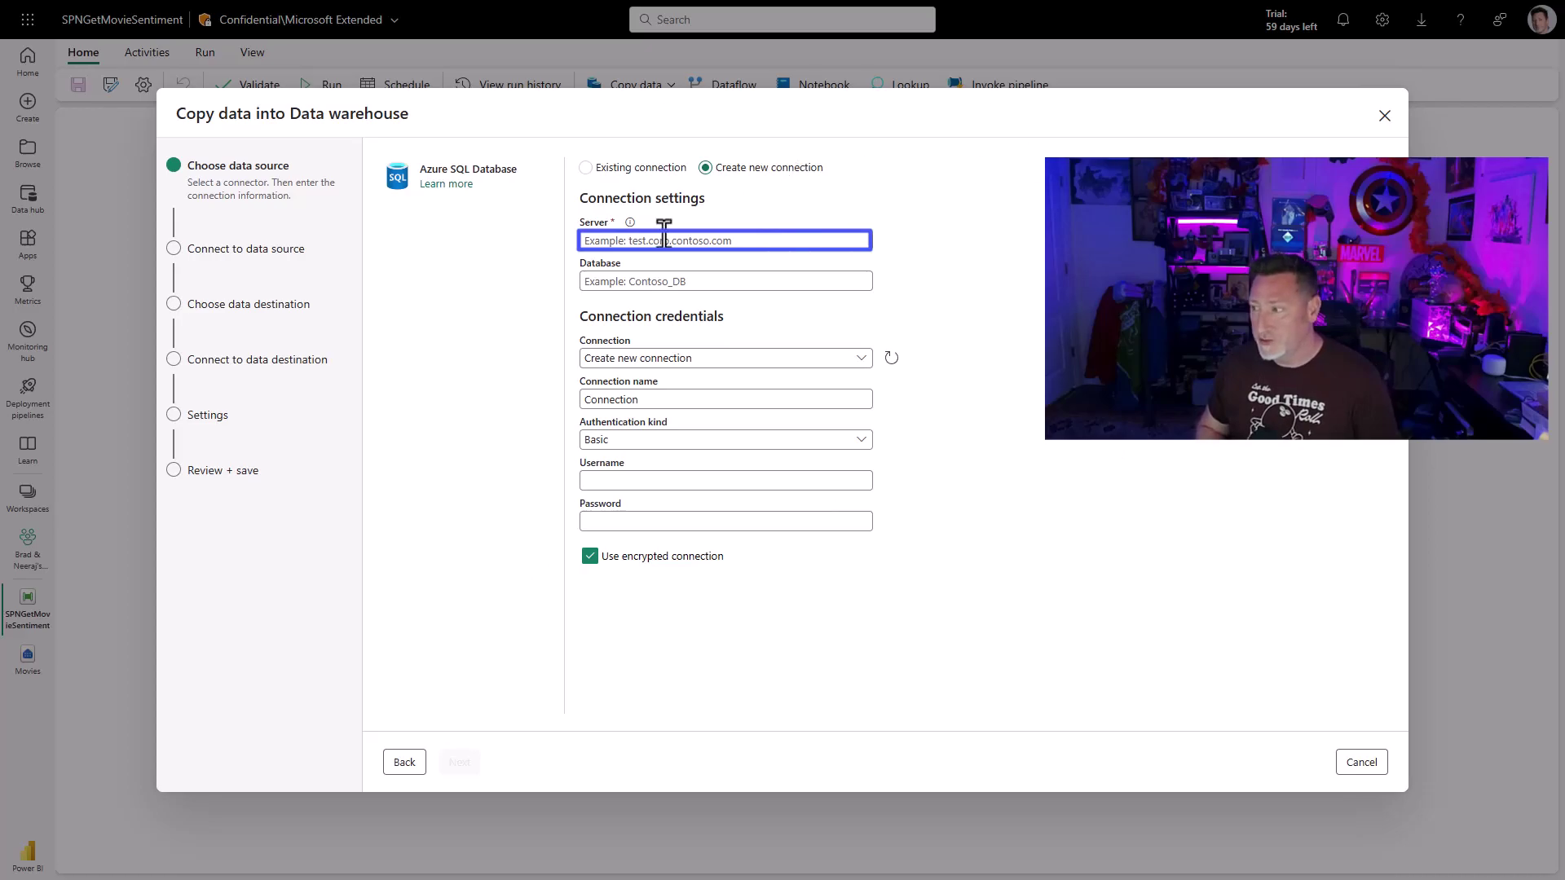
text(sqlballs3.database.windows.net)
click(687, 280)
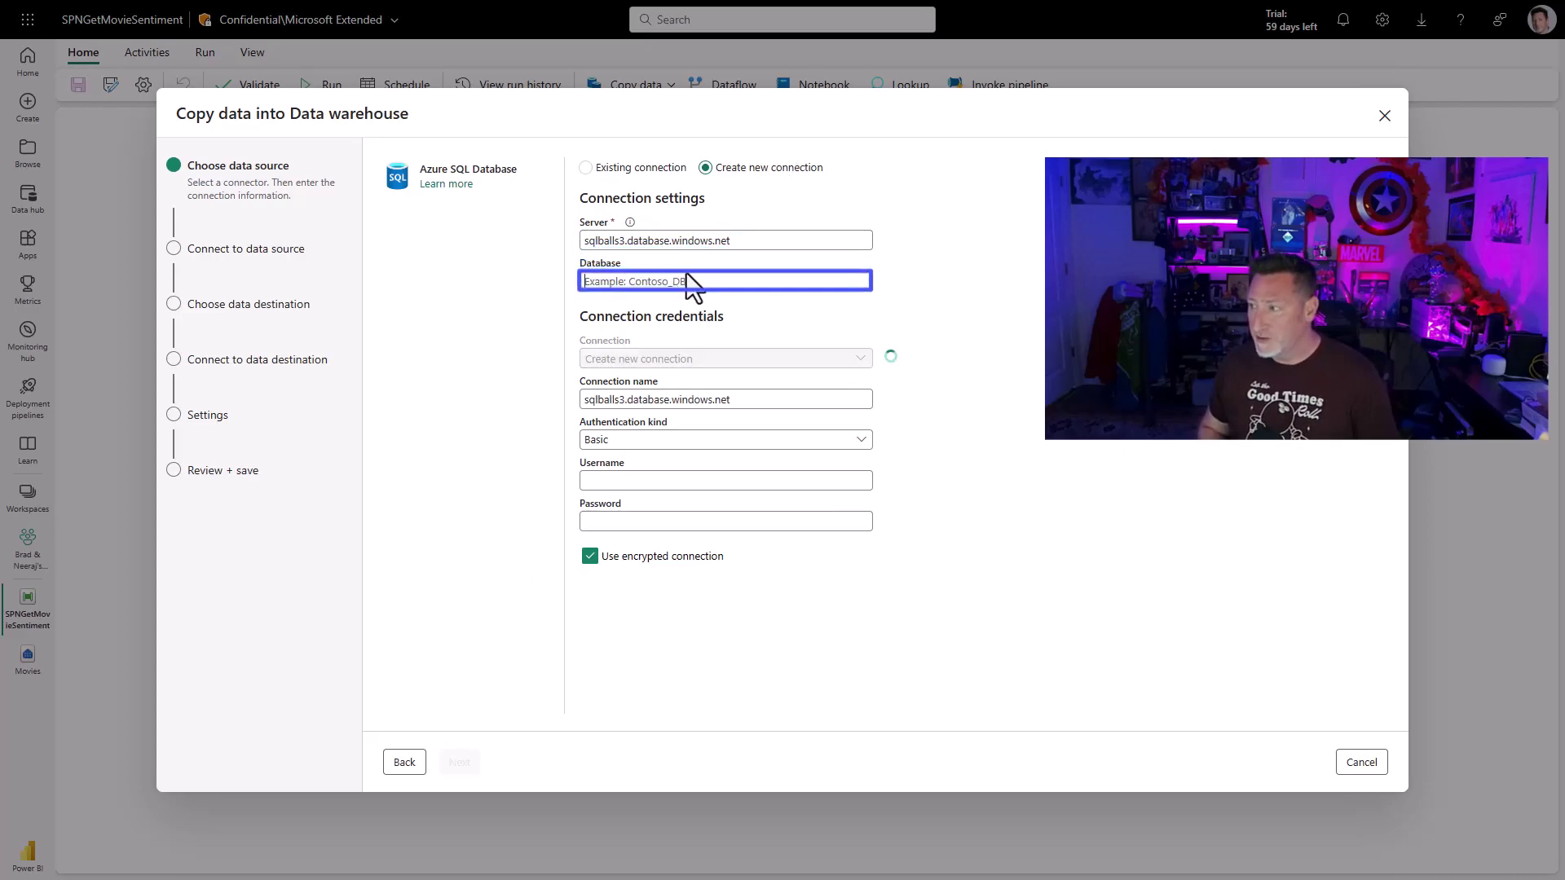
text(spiderma)
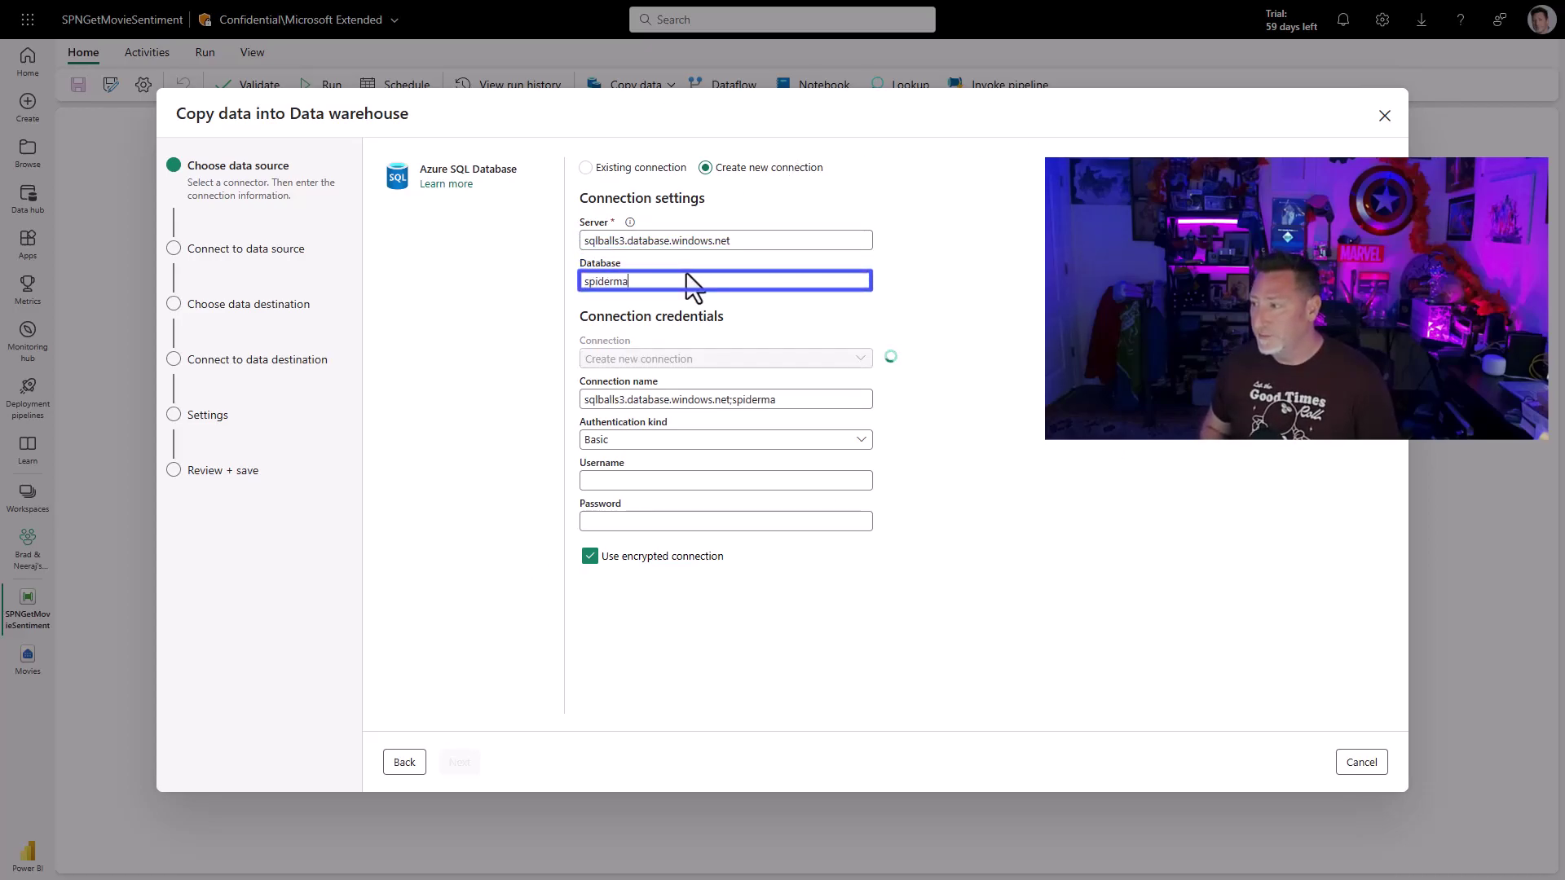
text(n)
key(Tab)
key(Tab)
key(Tab)
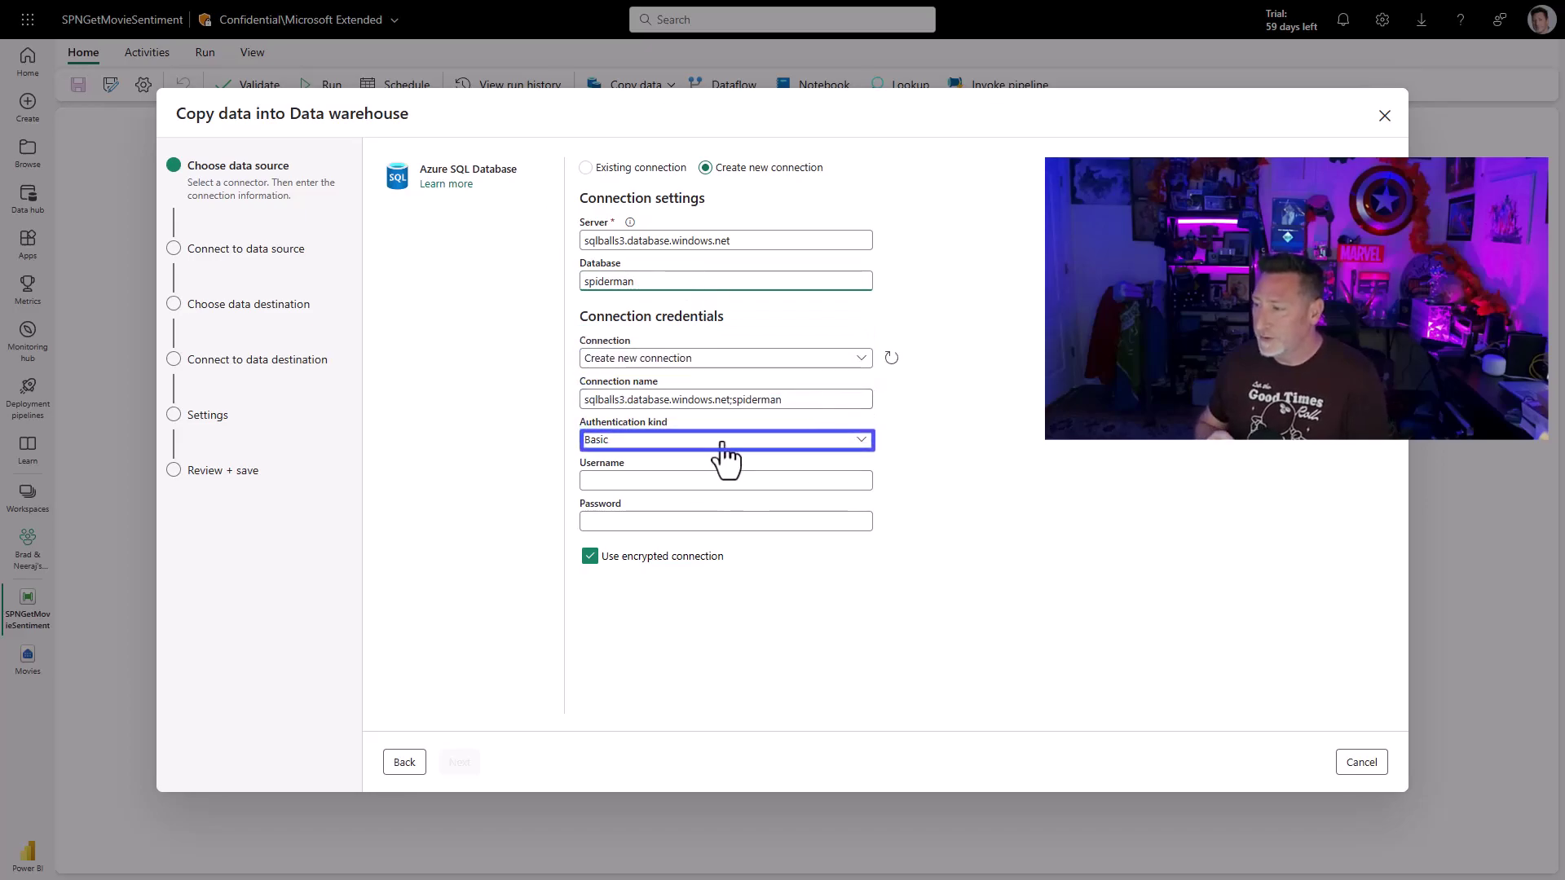
- Authenticate the spiderman connection as a service principal with its tenant ID, client ID and key, then submit
click(722, 443)
click(685, 500)
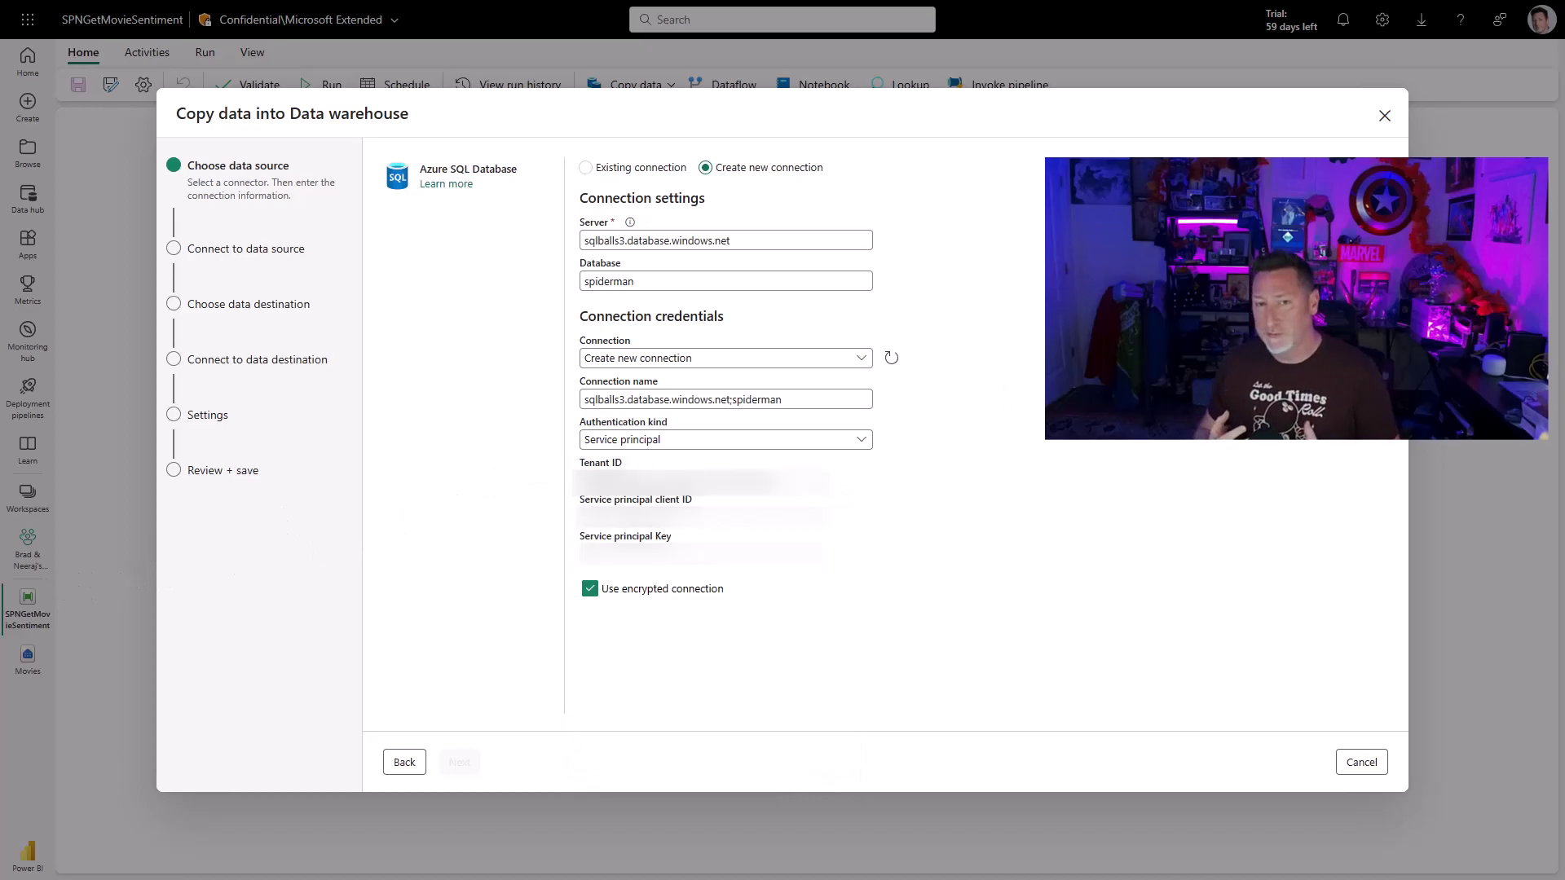
click(629, 515)
click(463, 546)
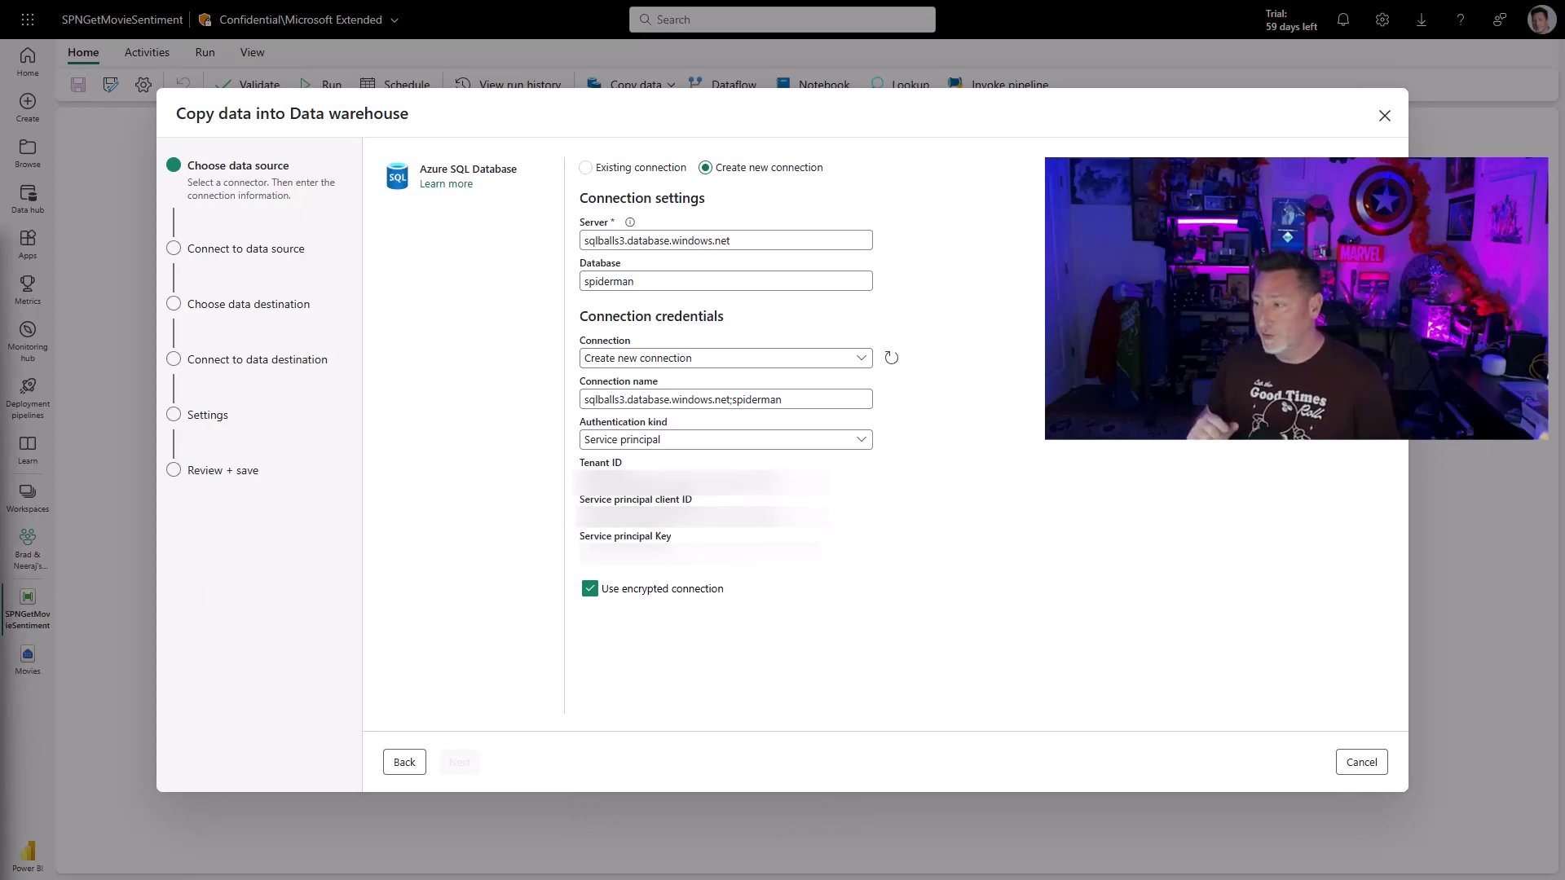
click(699, 551)
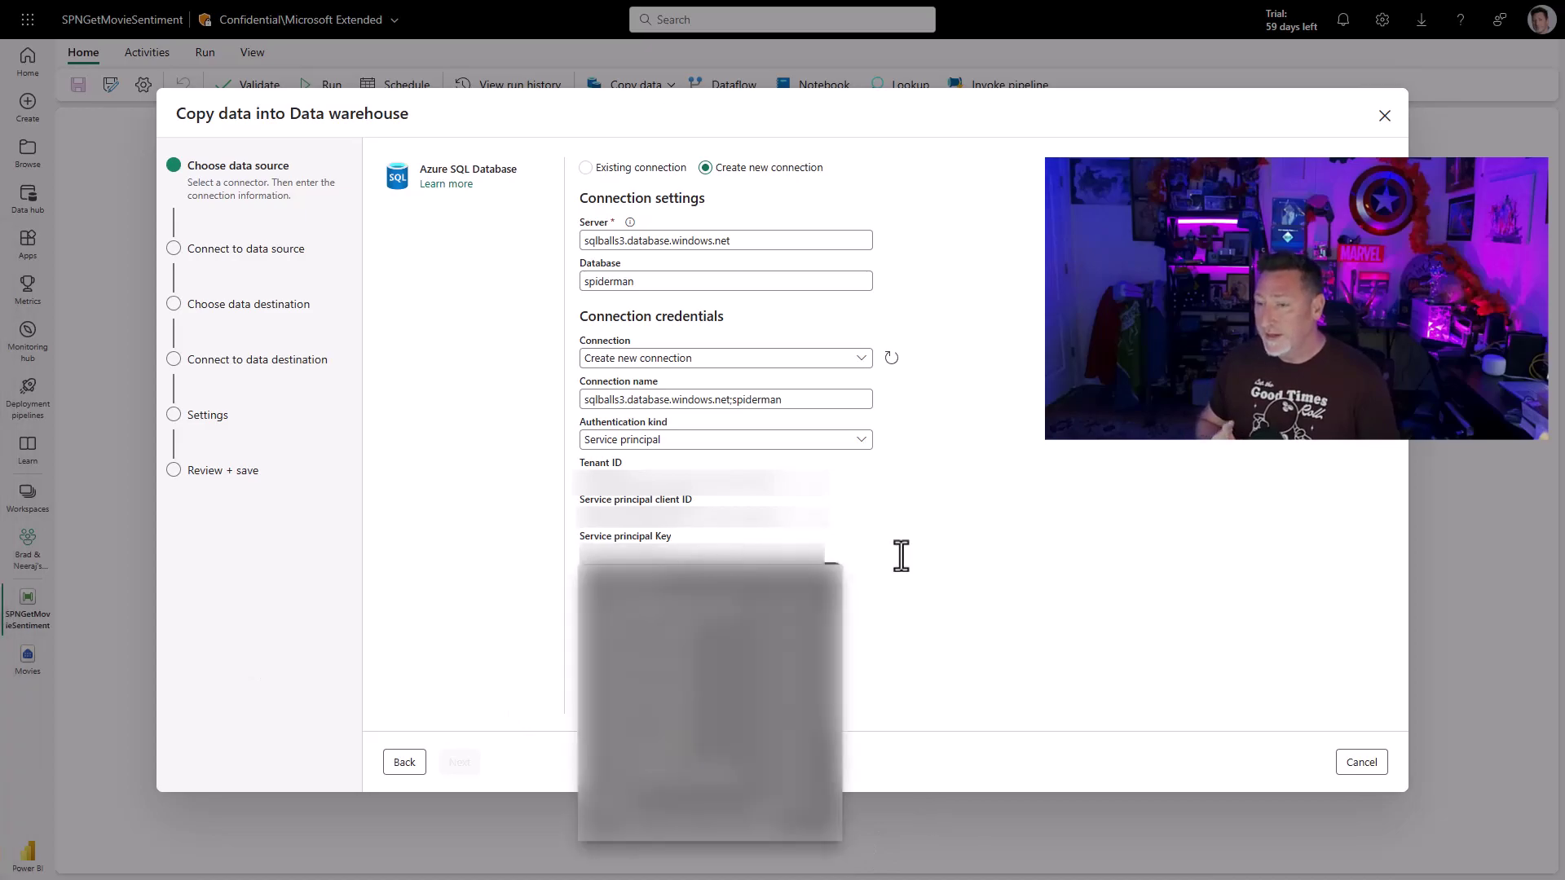
key(ctrl+v)
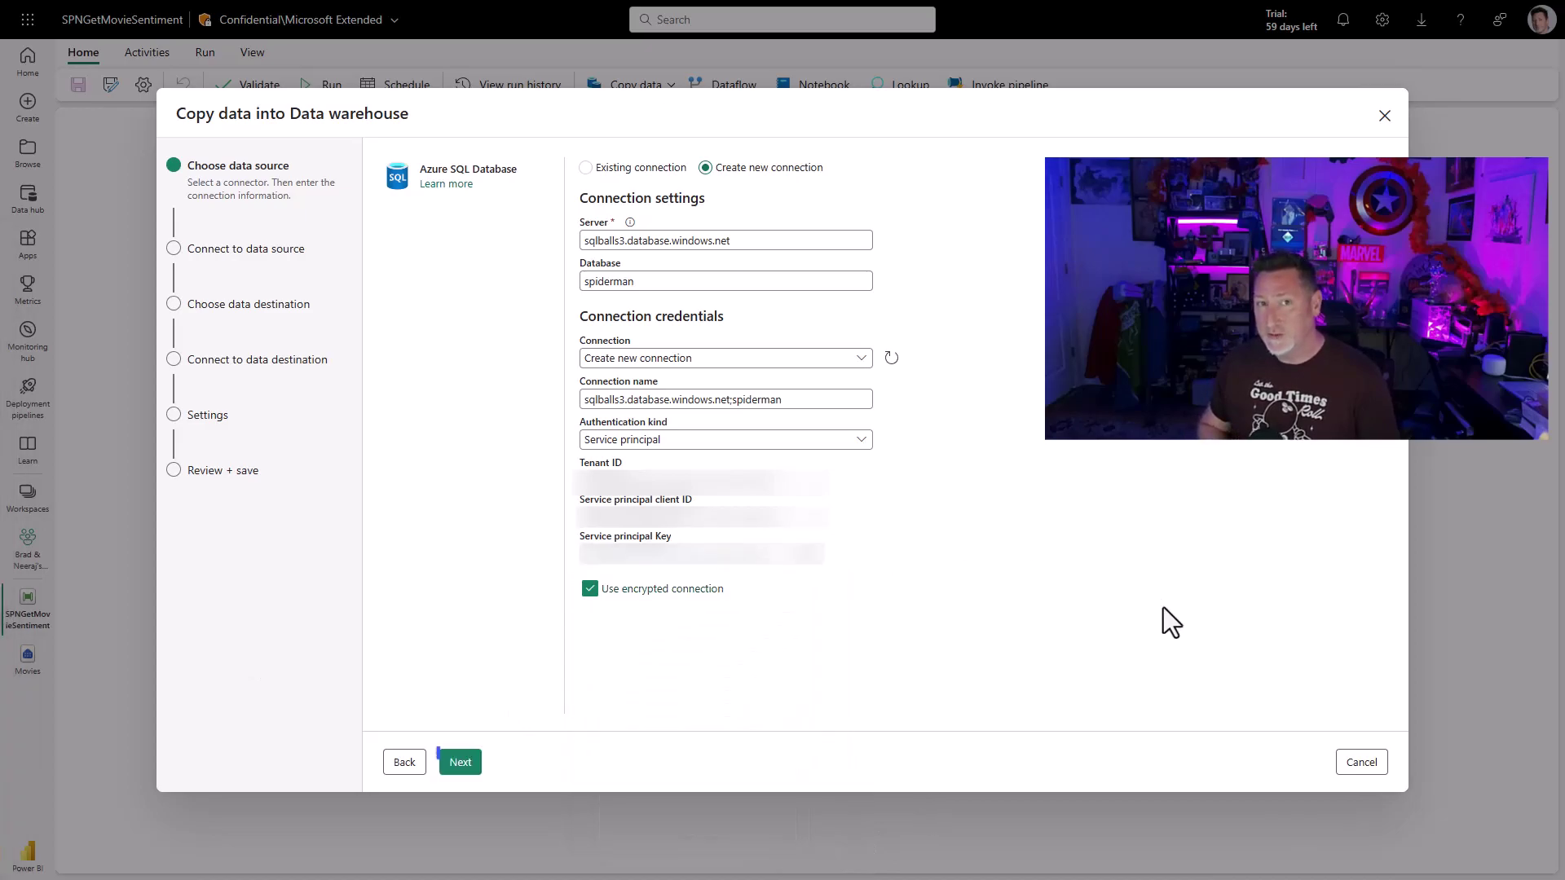
click(460, 763)
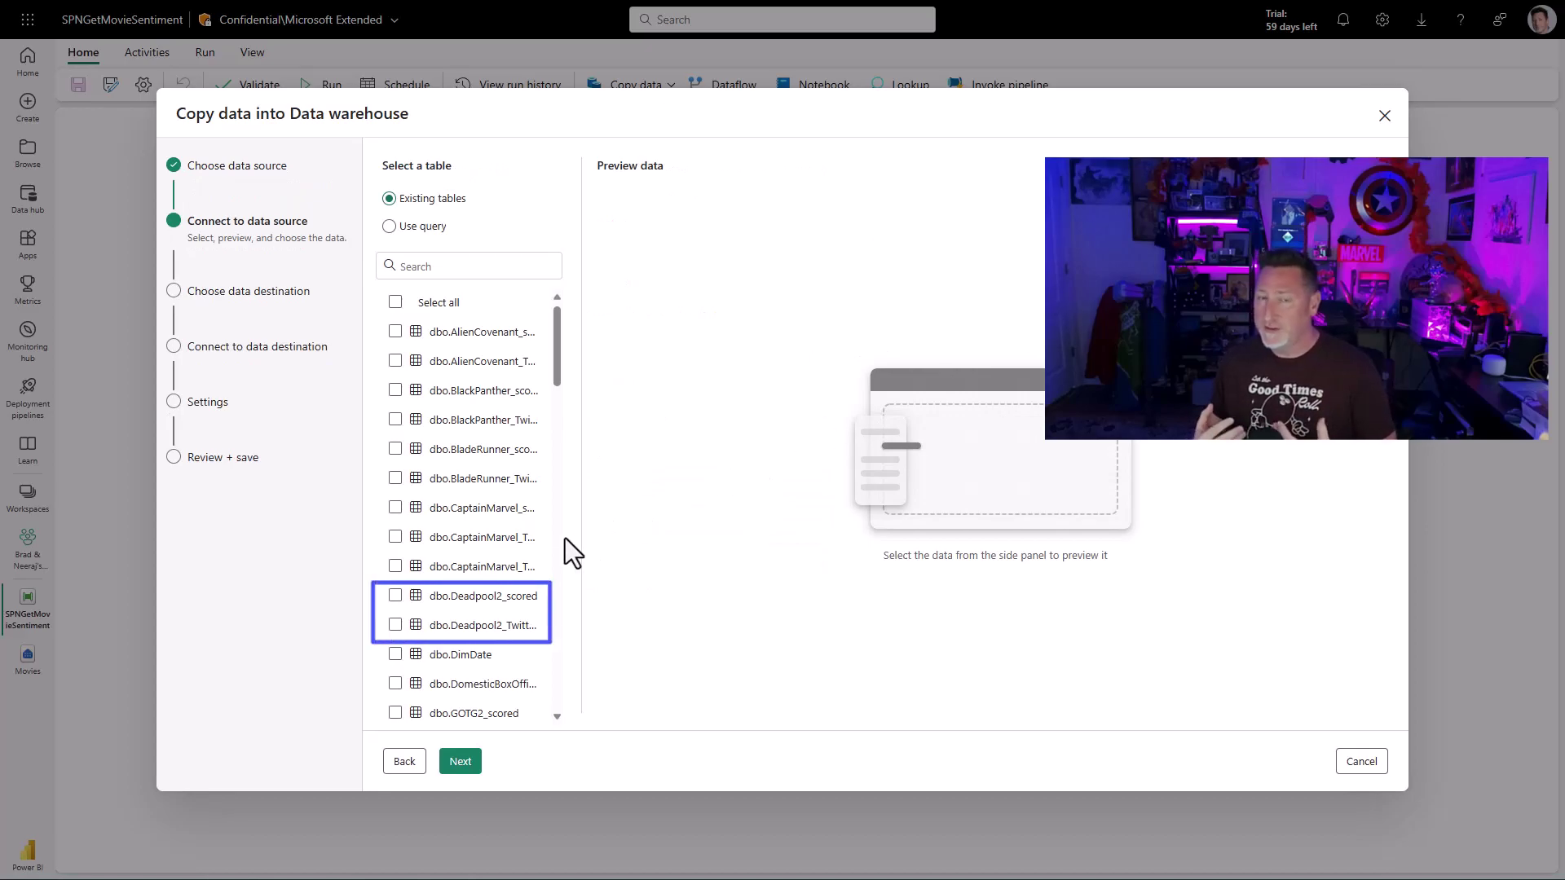
- Preview and add dbo.Deadpool2_Twitter_Data alongside Deadpool2_scored, then continue to the destination
click(397, 626)
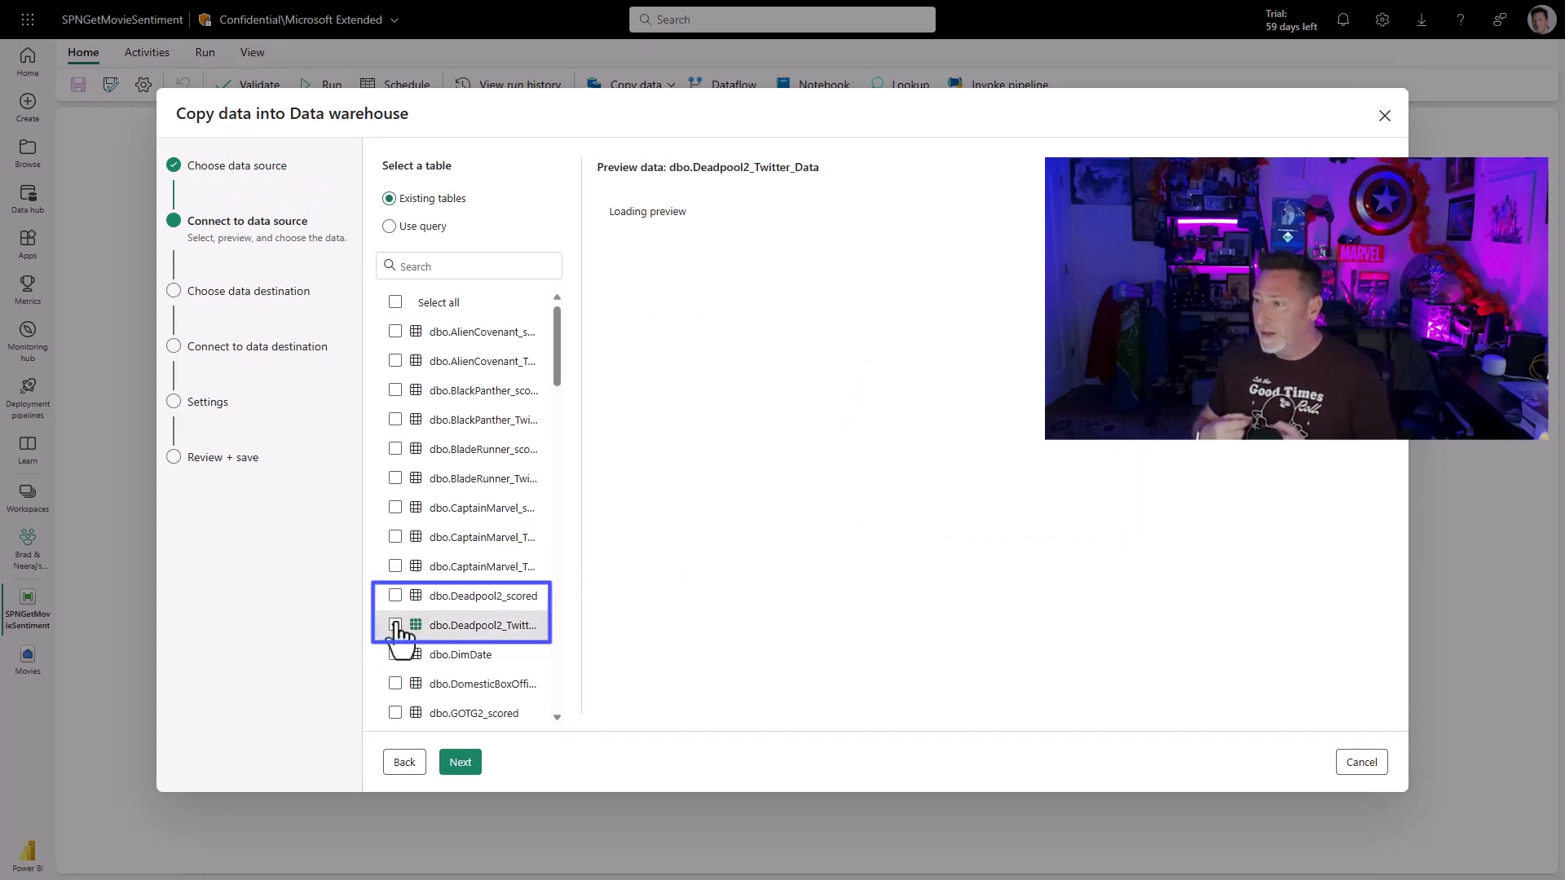
click(395, 625)
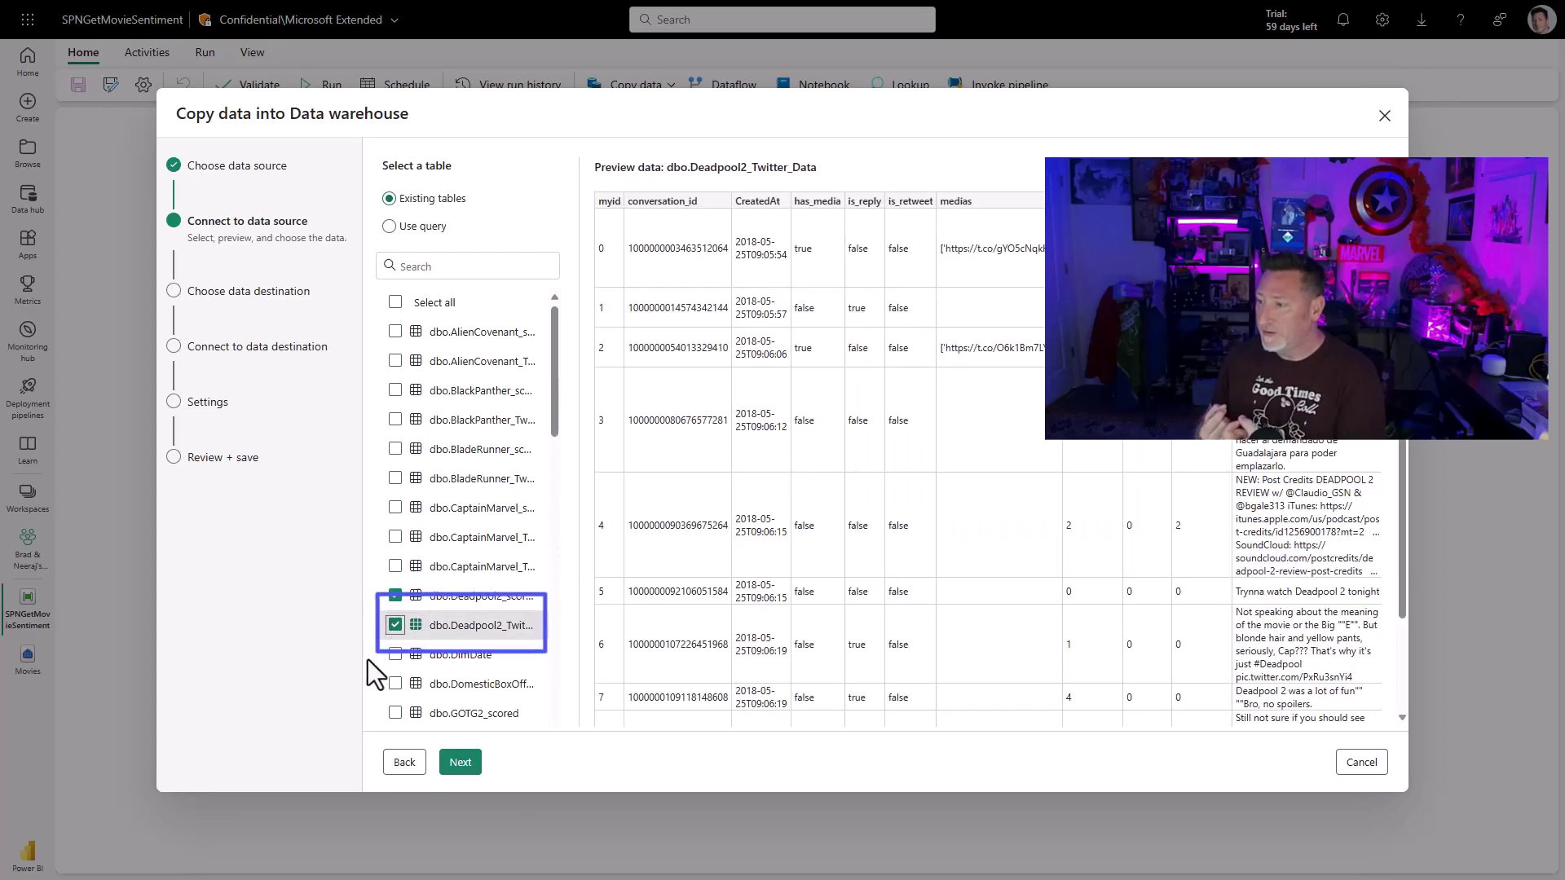
click(462, 763)
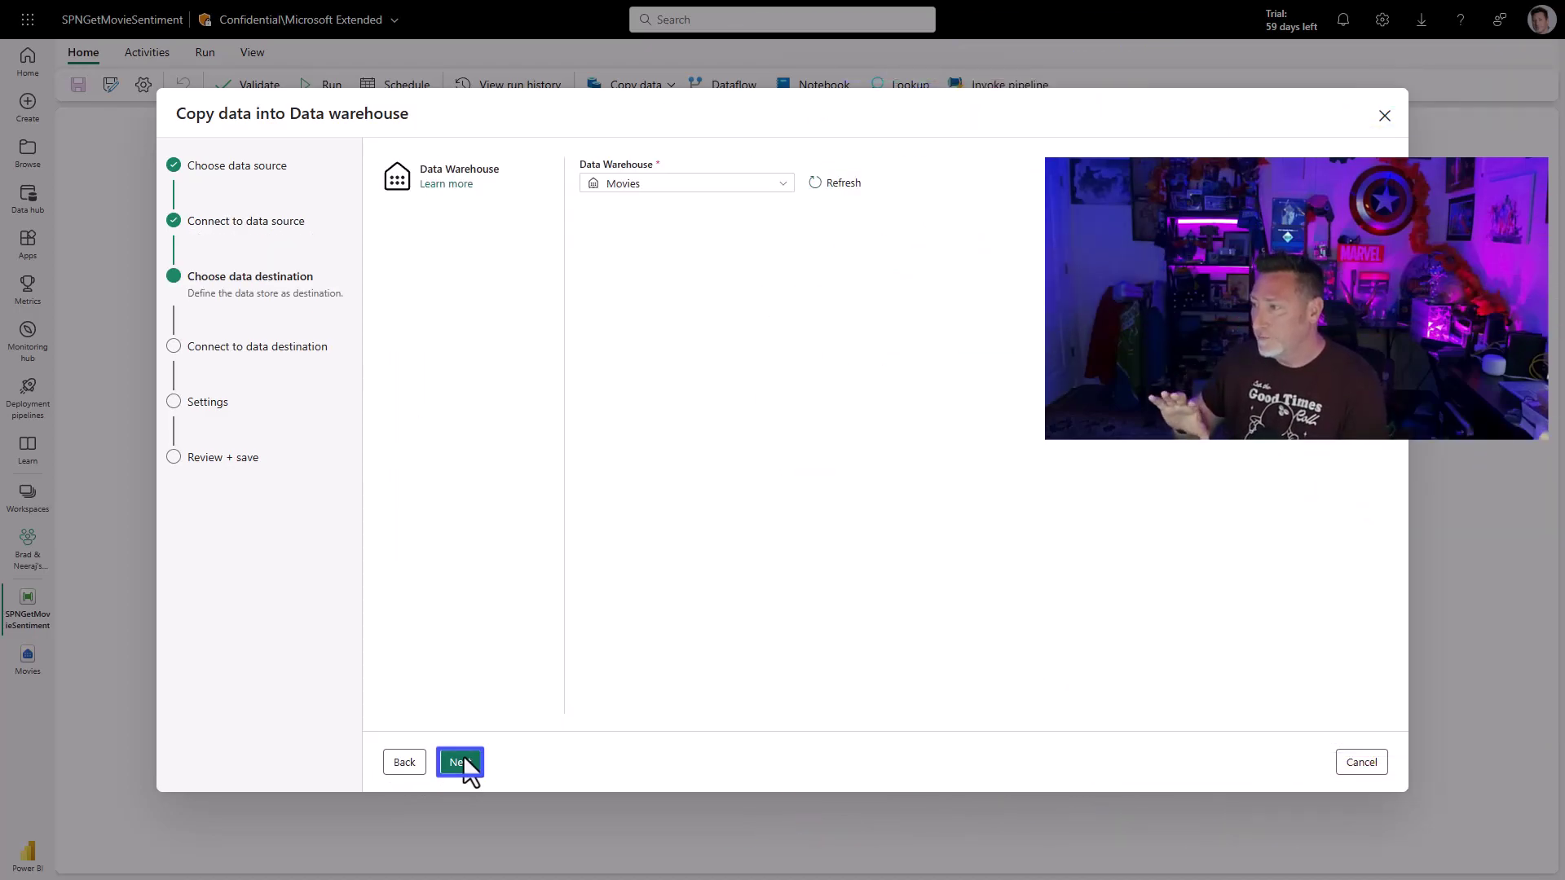
- Accept Movies as destination, keep default mappings and staging settings, then Save + Run the pipeline
click(461, 762)
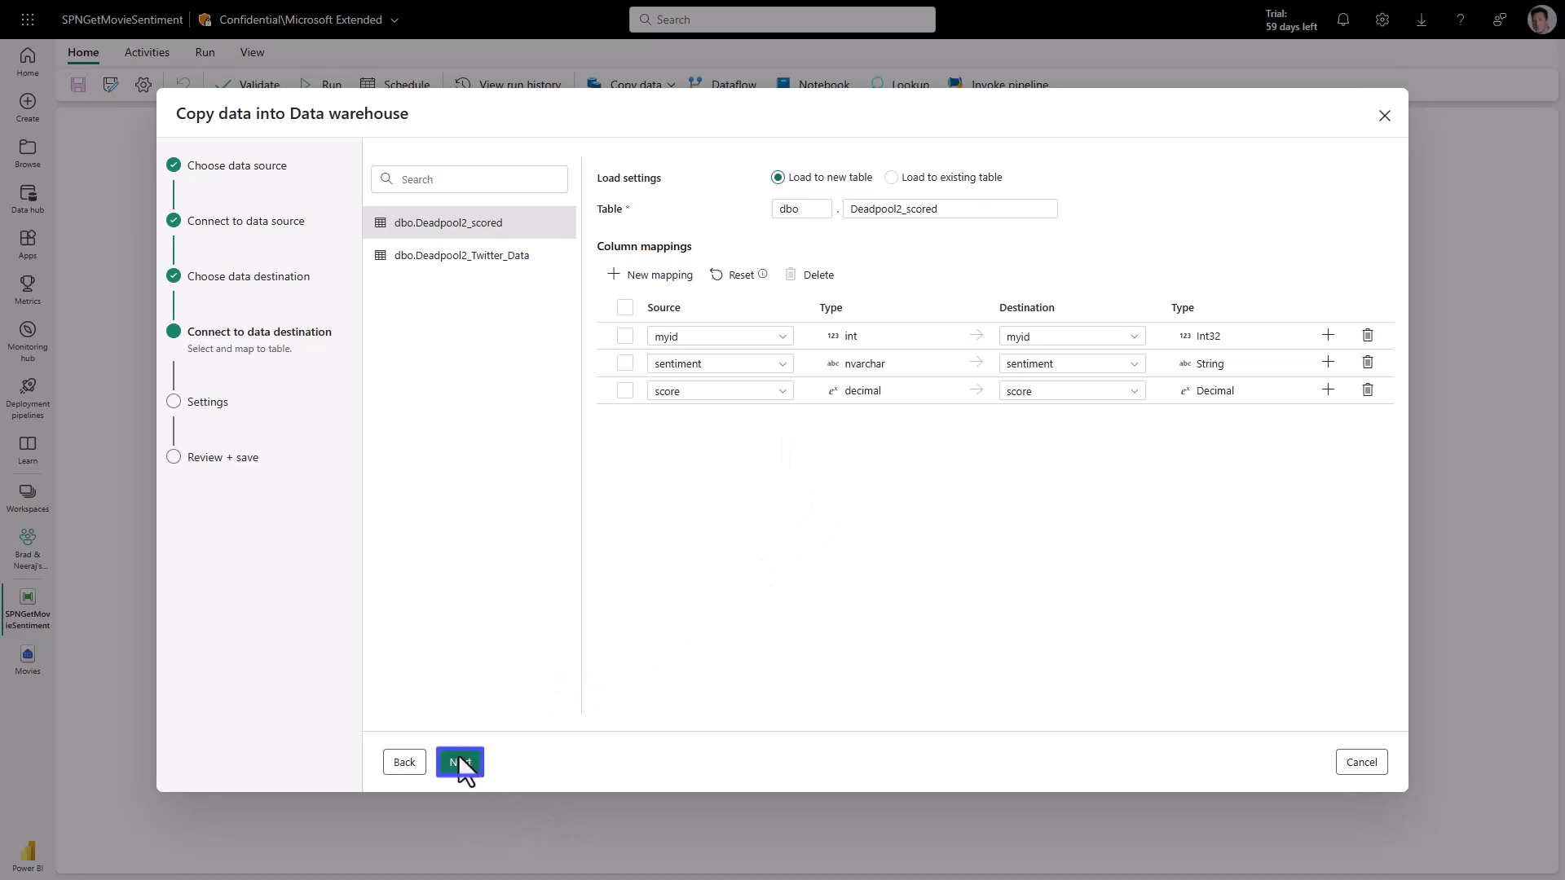
click(460, 257)
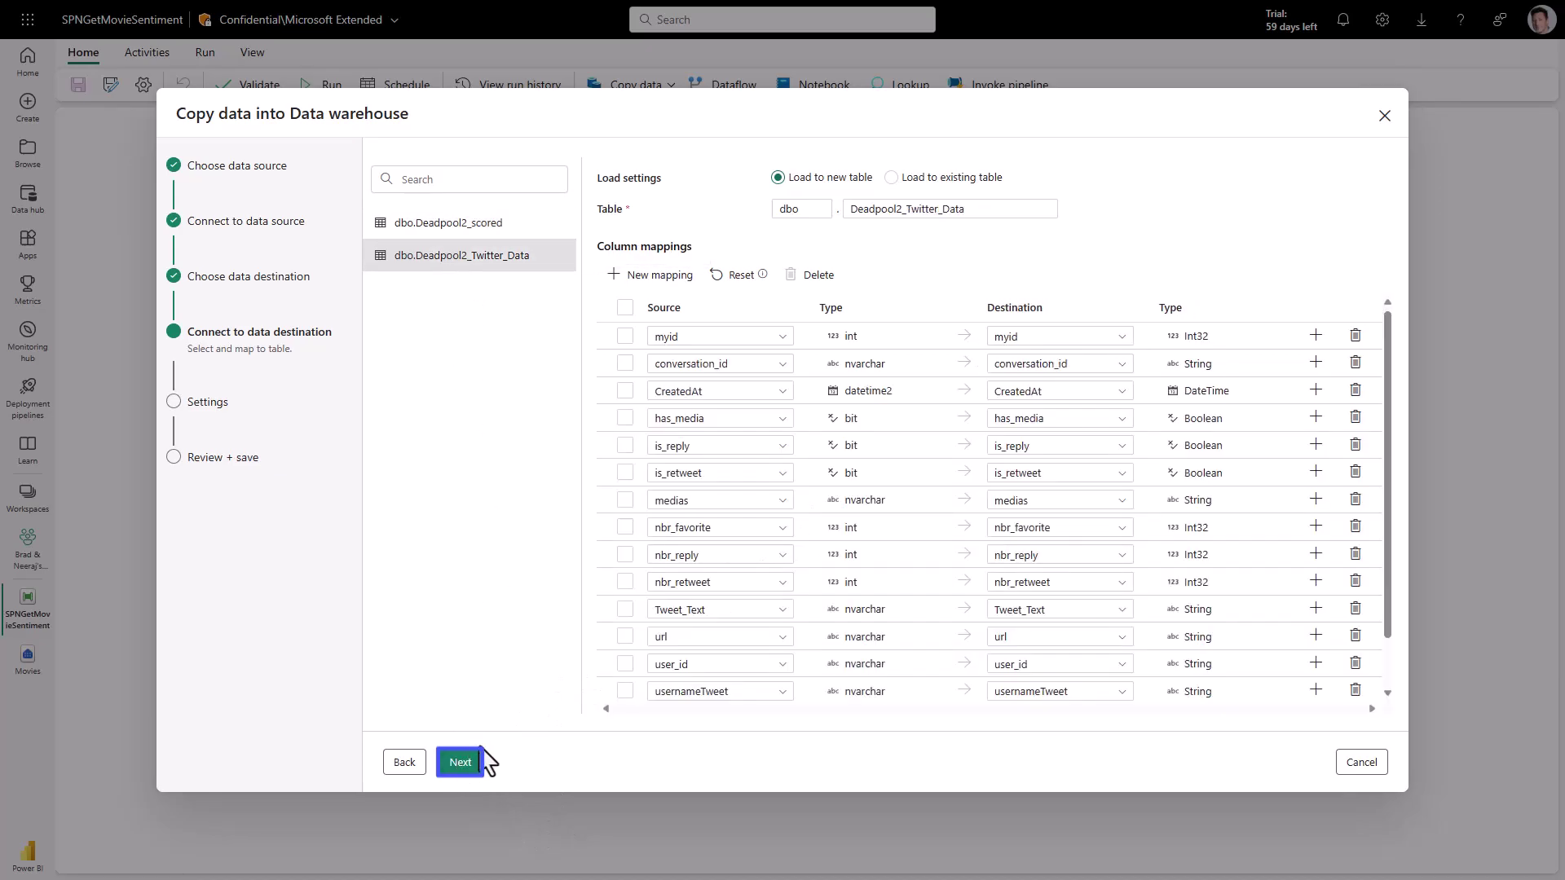
click(458, 766)
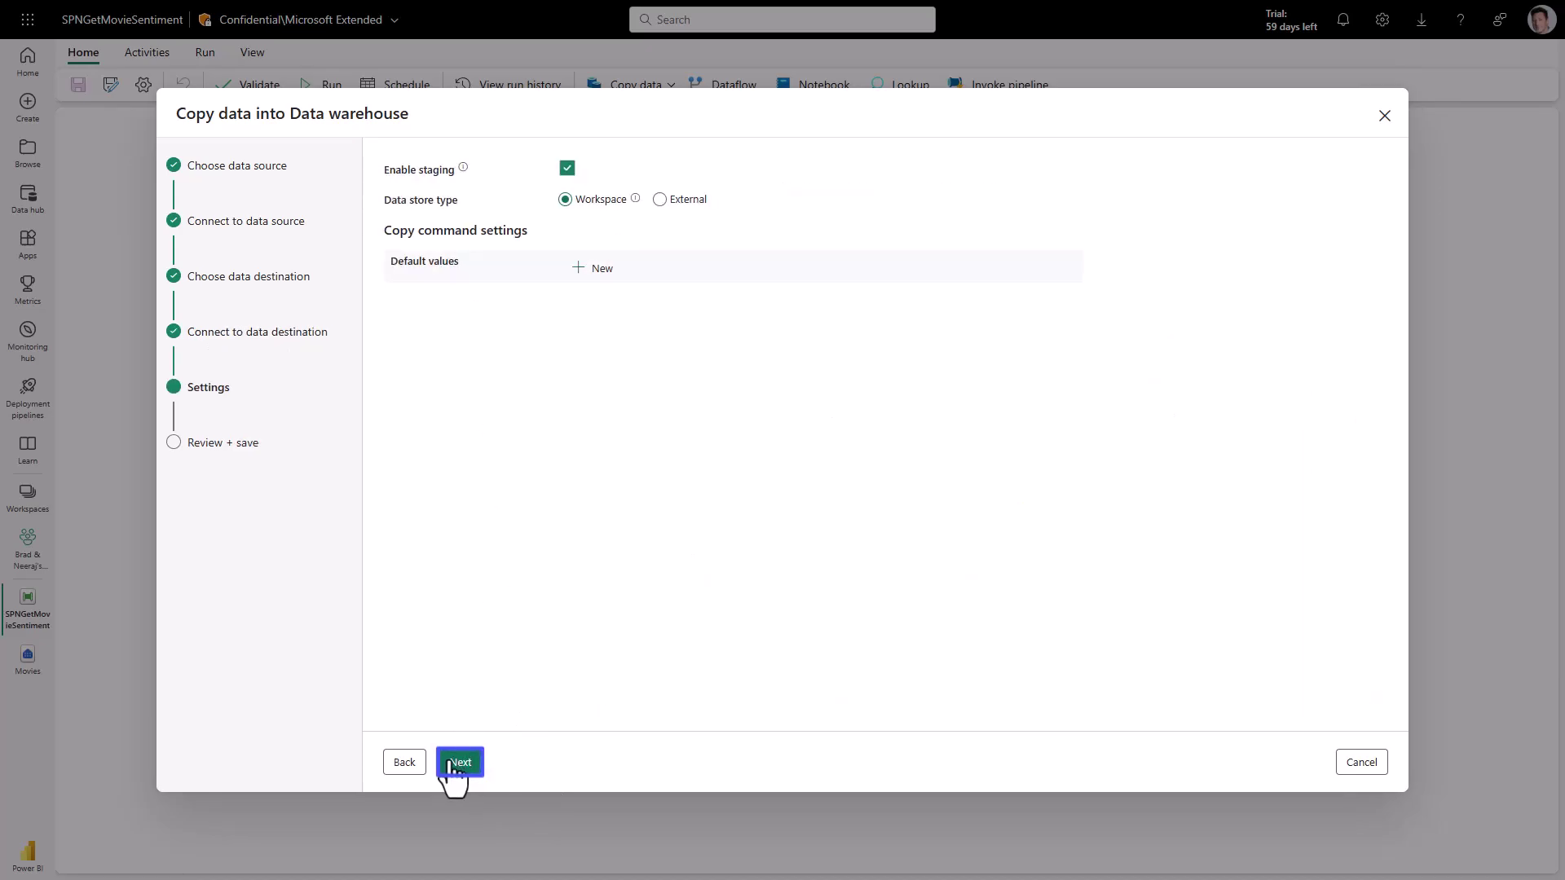
click(456, 763)
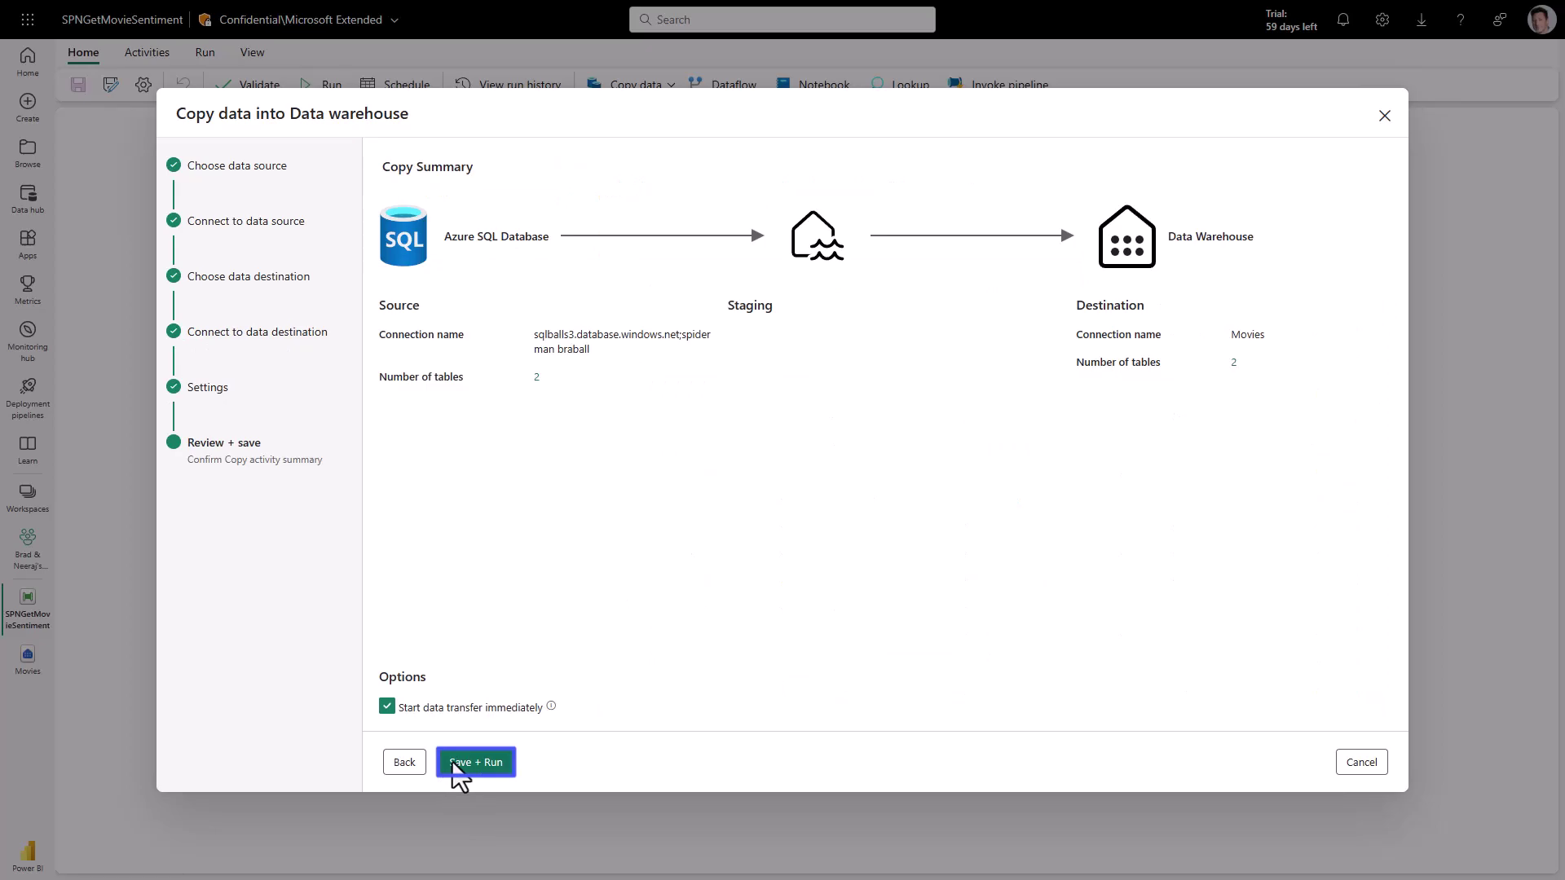
click(454, 764)
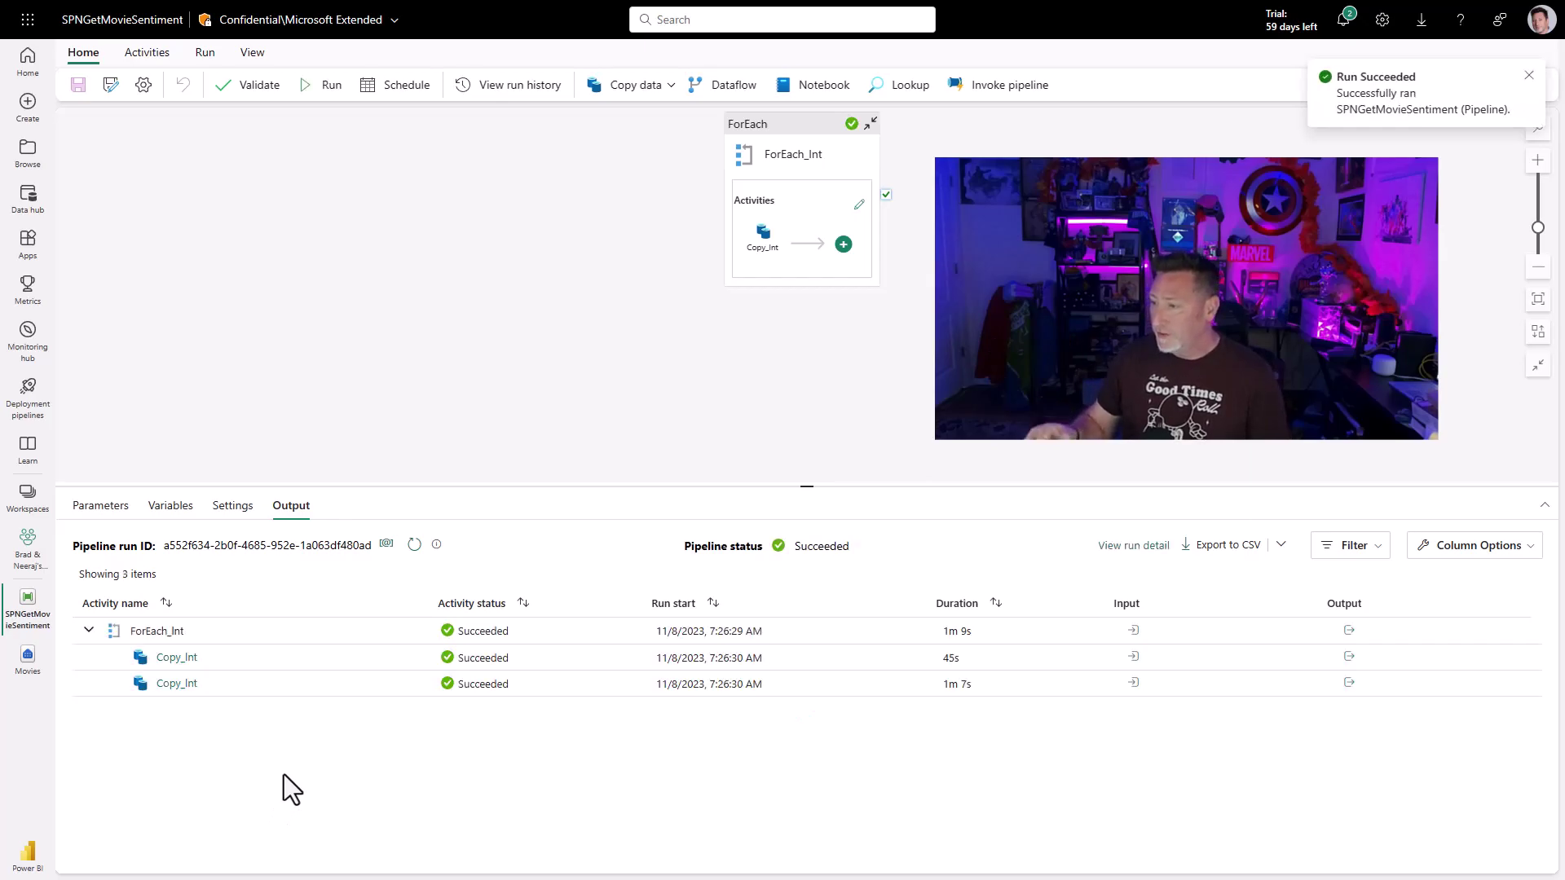
- Refresh the Movies warehouse and preview the Deadpool2_scored and Deadpool2_Twitter_Data tables
click(30, 672)
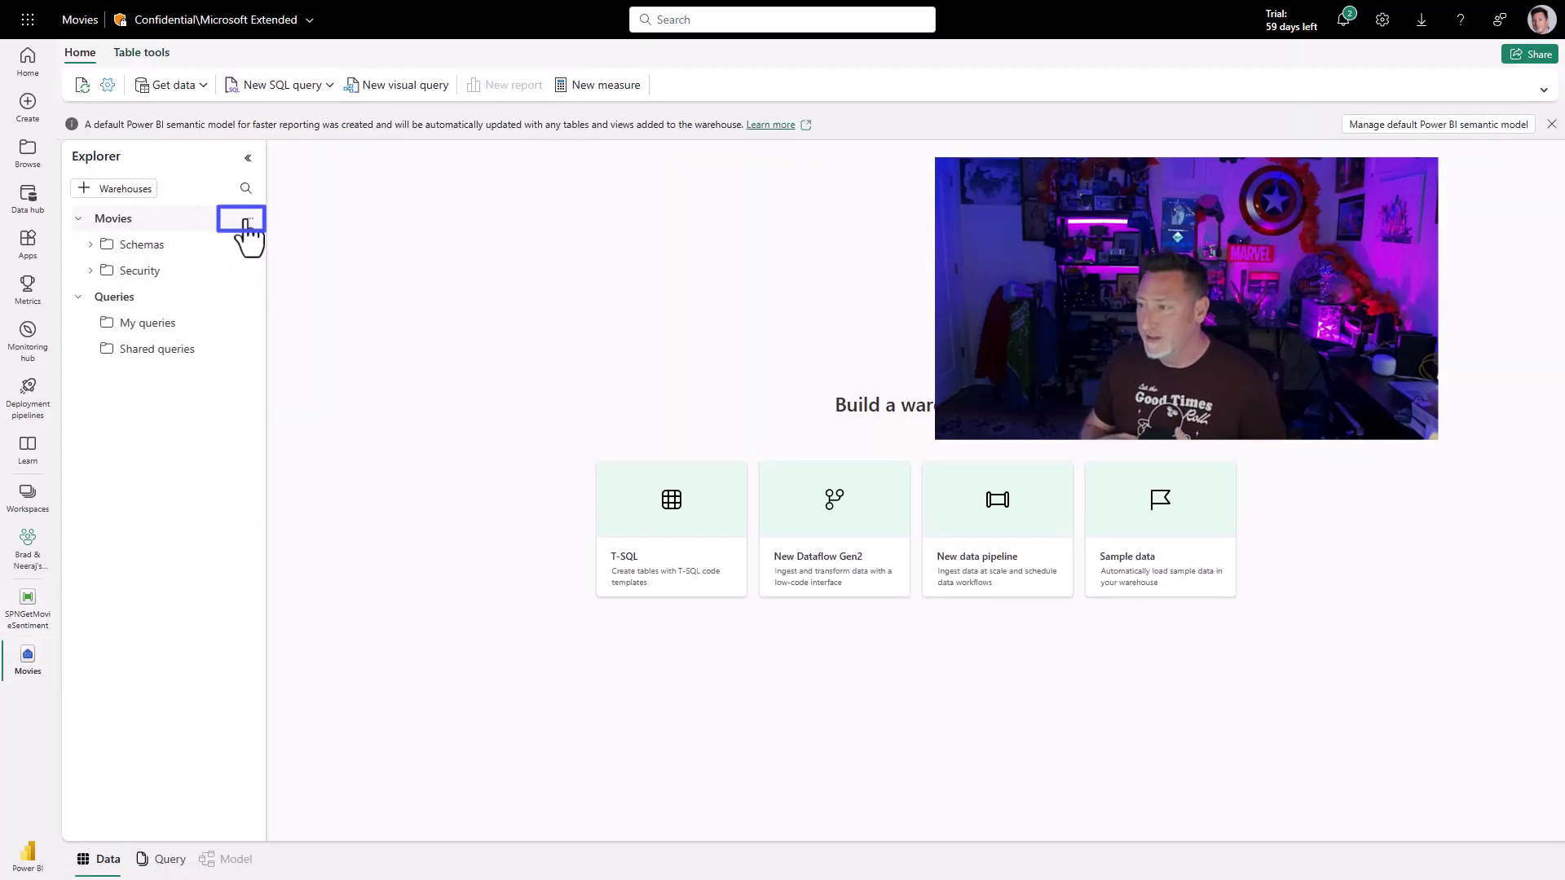
click(249, 219)
click(285, 233)
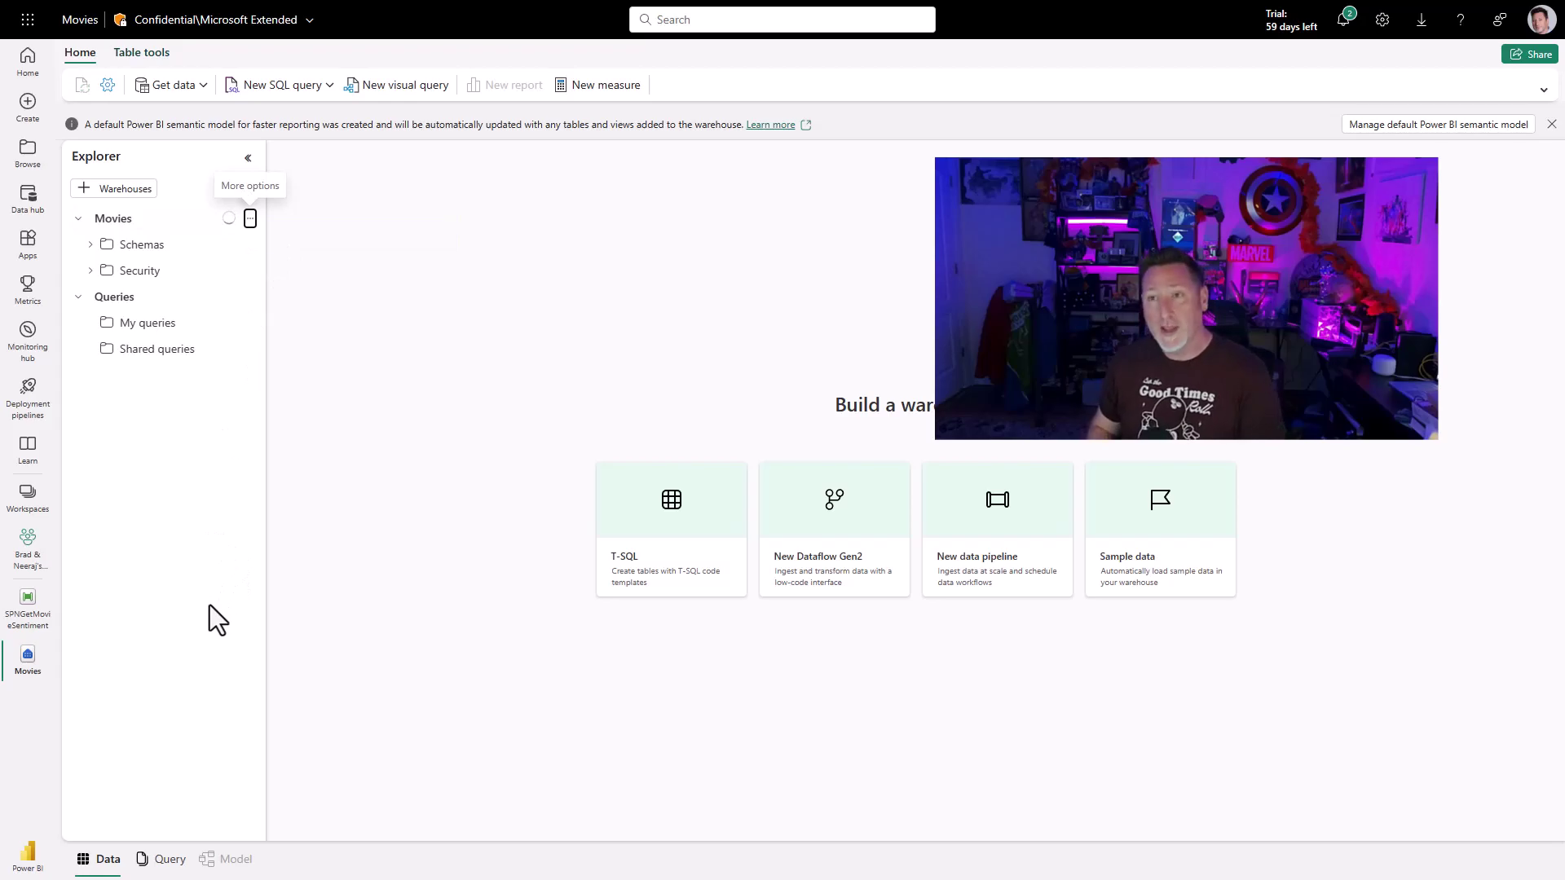
click(200, 326)
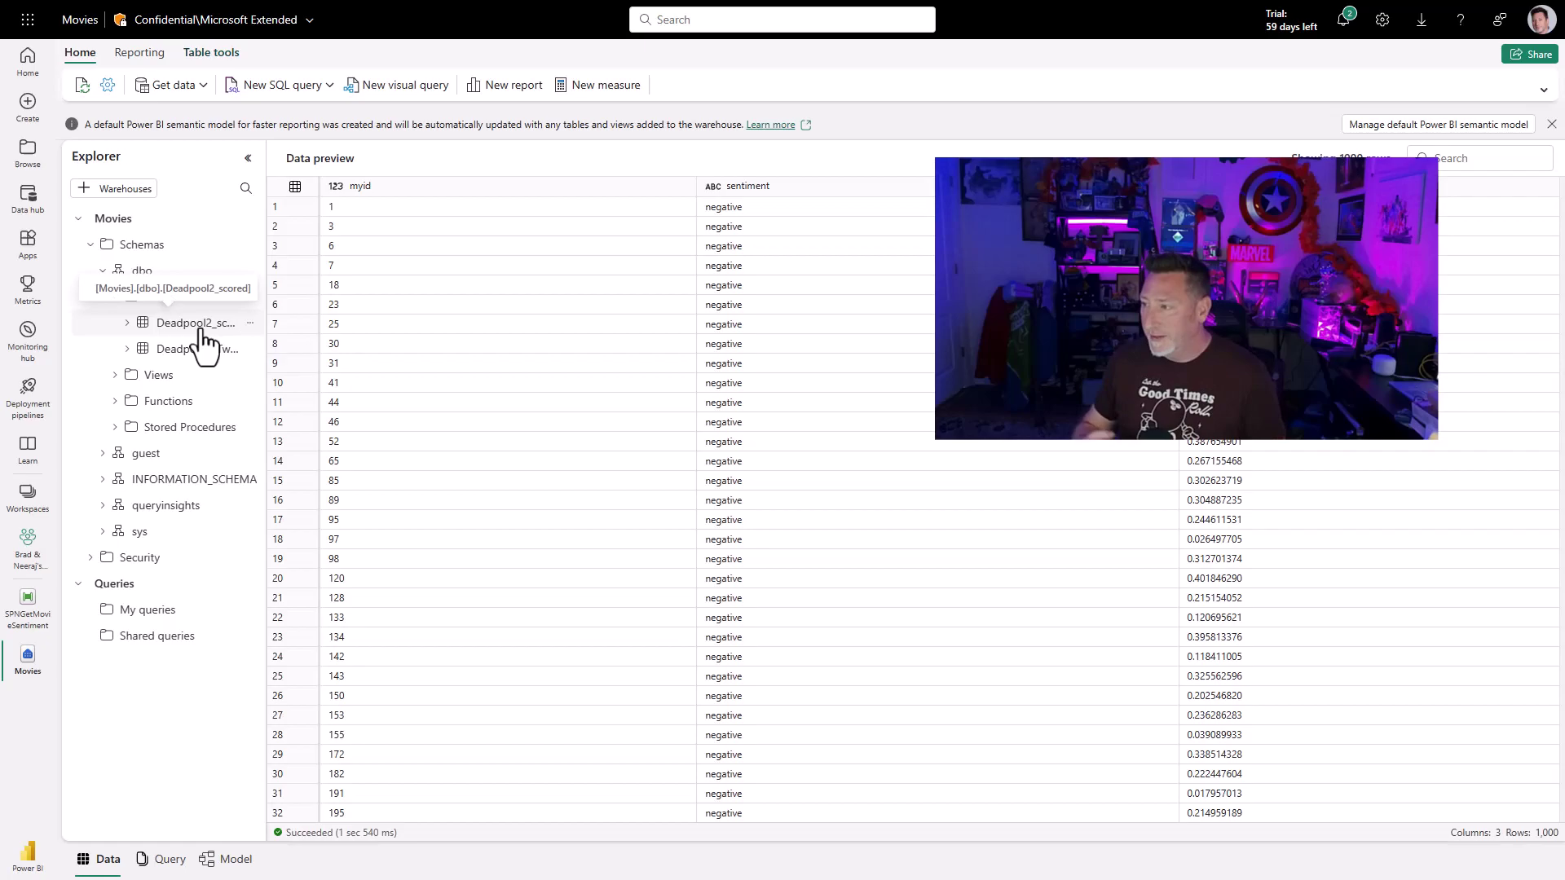
click(199, 352)
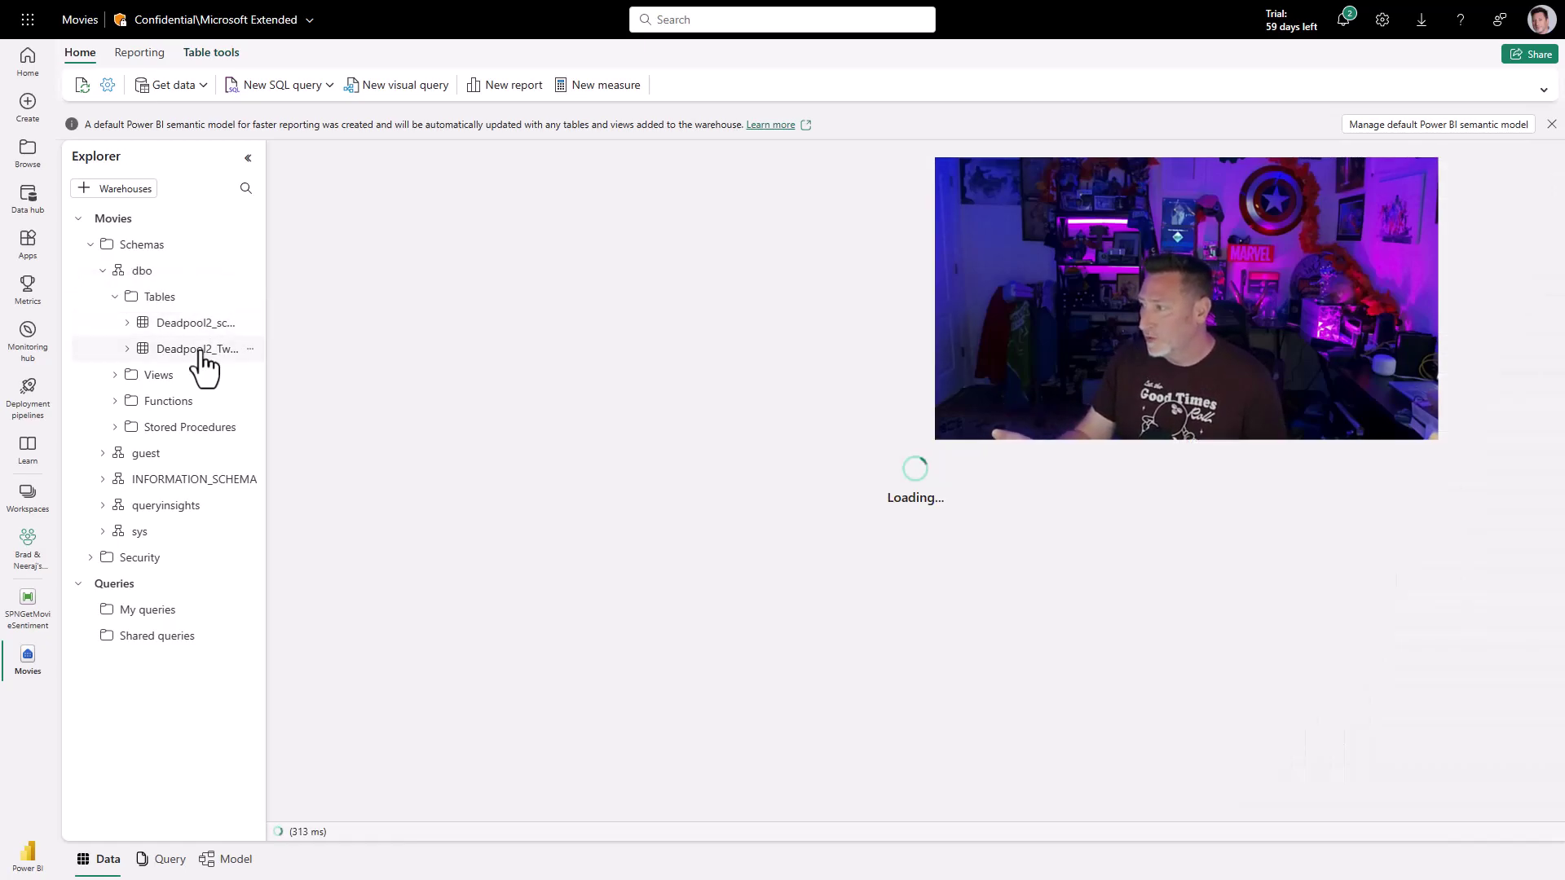